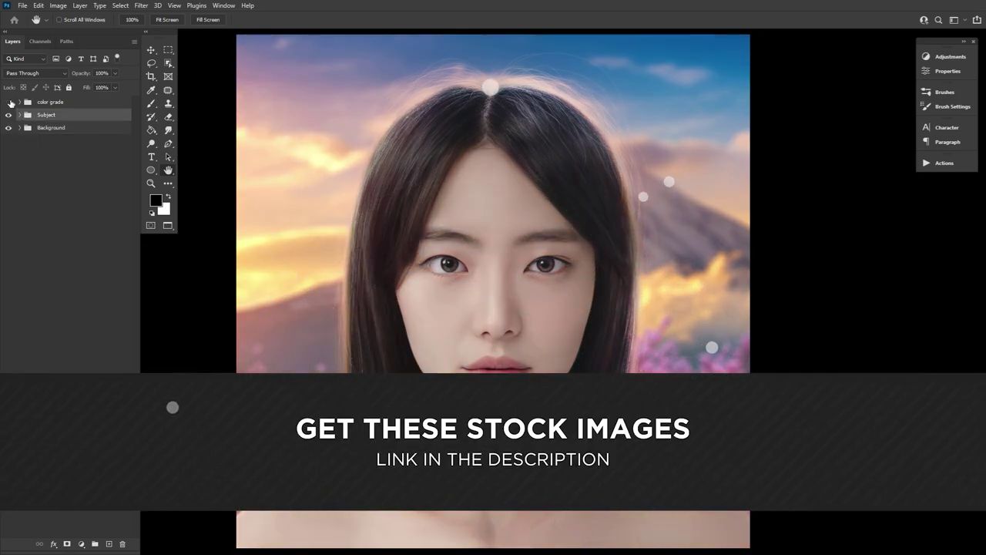
Step: Create a group named "face makeup" above the Subject group and add a layer mask to it
{"action": "left_click", "coordinate": [94, 543]}
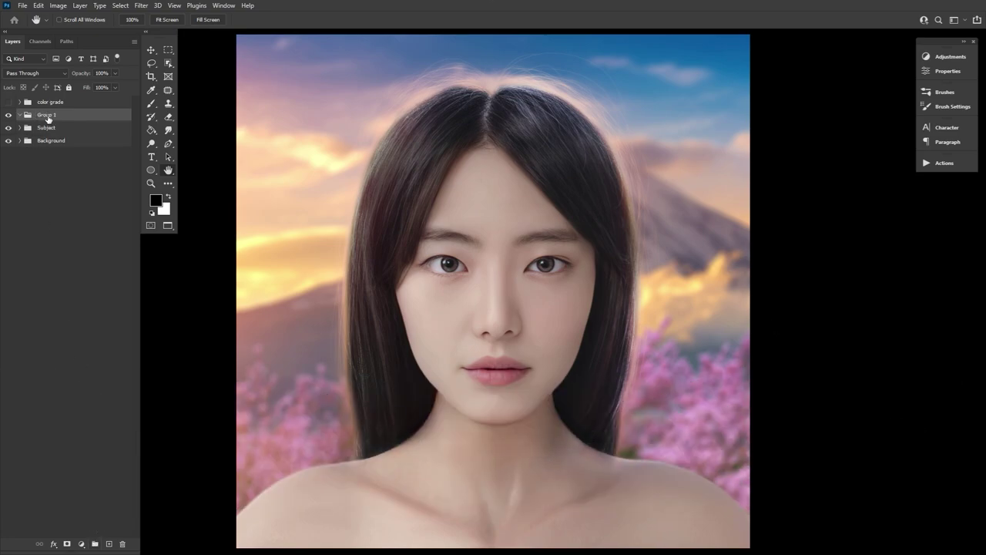
{"action": "double_click", "coordinate": [47, 114]}
{"action": "type", "text": "face makeup"}
{"action": "key", "text": "Return"}
{"action": "left_click", "coordinate": [66, 544]}
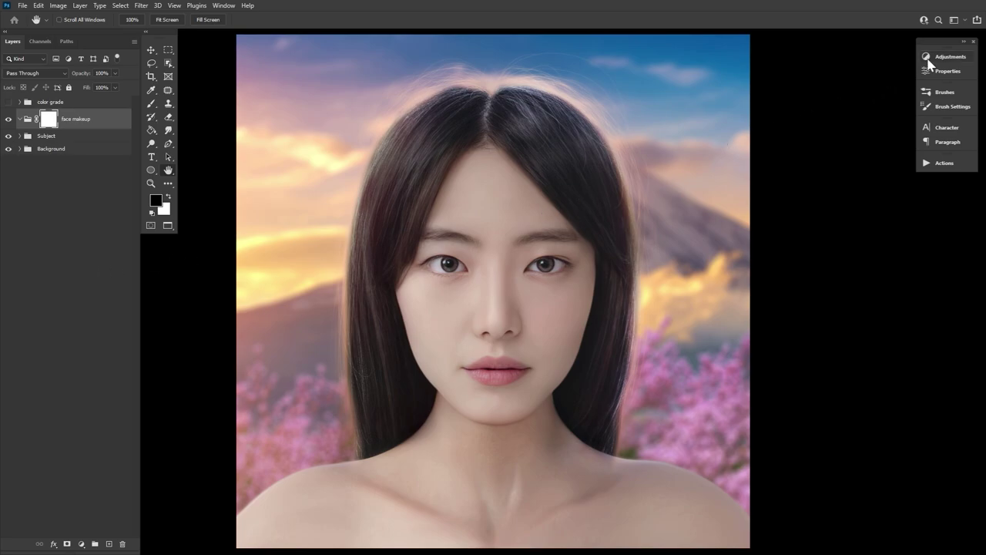
Step: Add a Black & White adjustment layer inside the face makeup group and compare the image with the group hidden
{"action": "left_click", "coordinate": [945, 58]}
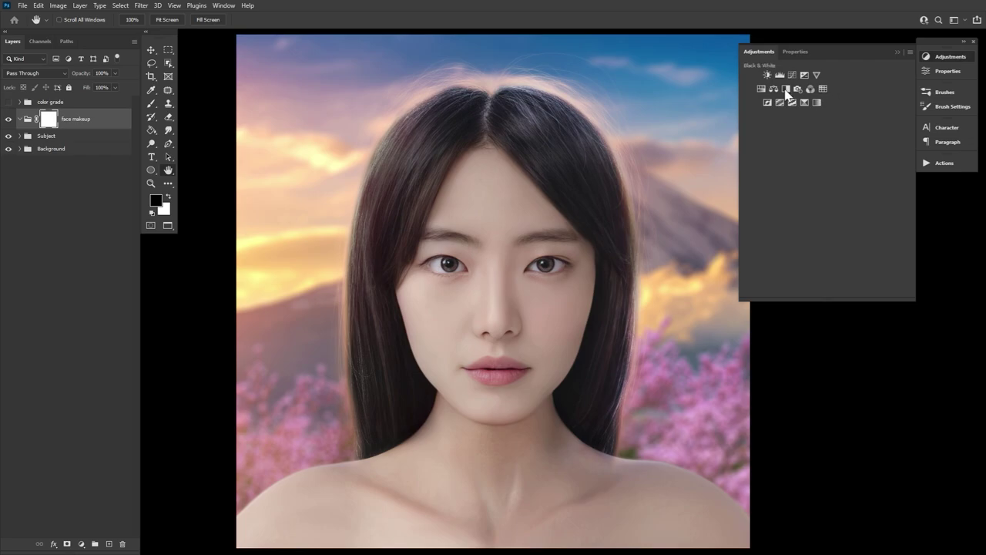
{"action": "left_click", "coordinate": [785, 89]}
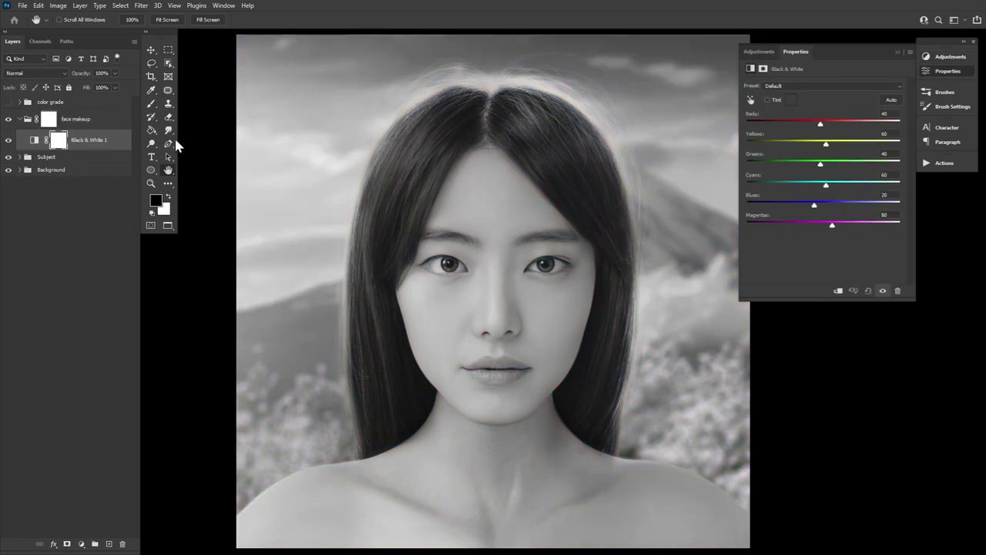
{"action": "left_click", "coordinate": [9, 120]}
{"action": "left_click", "coordinate": [8, 120]}
Step: Add a Color Balance adjustment above the Black & White layer with midtones at magenta-green -19 and yellow-blue -11
{"action": "left_click", "coordinate": [933, 62]}
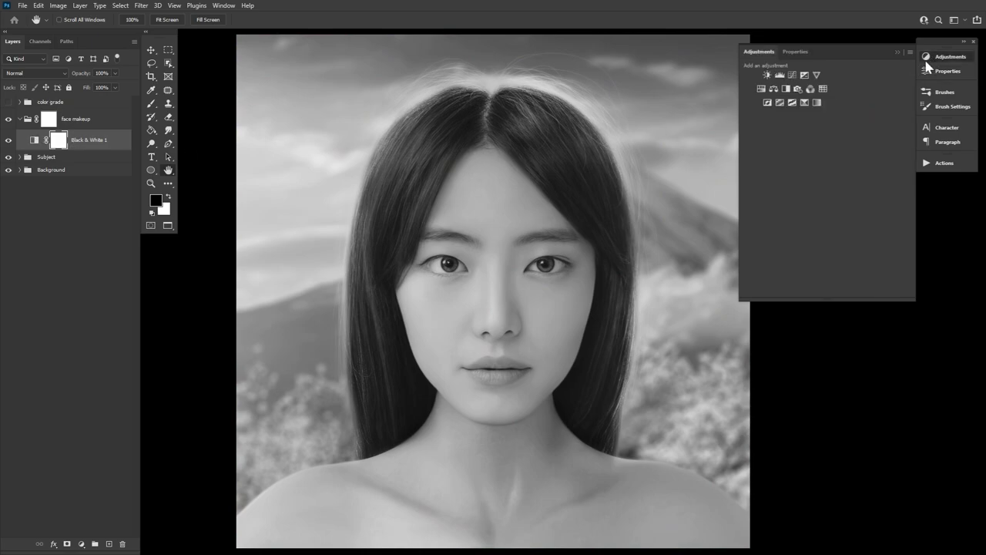
{"action": "left_click", "coordinate": [773, 89]}
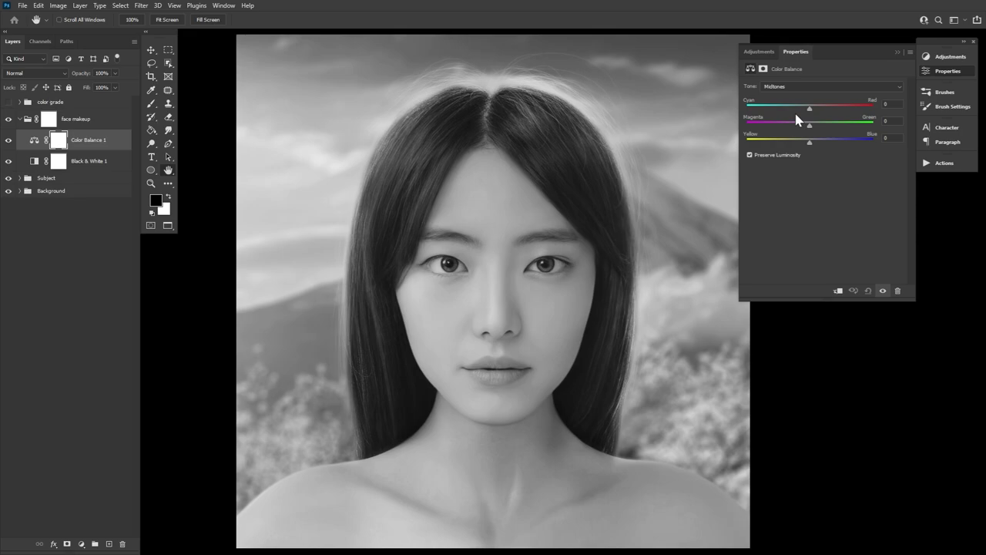
{"action": "left_click", "coordinate": [8, 119]}
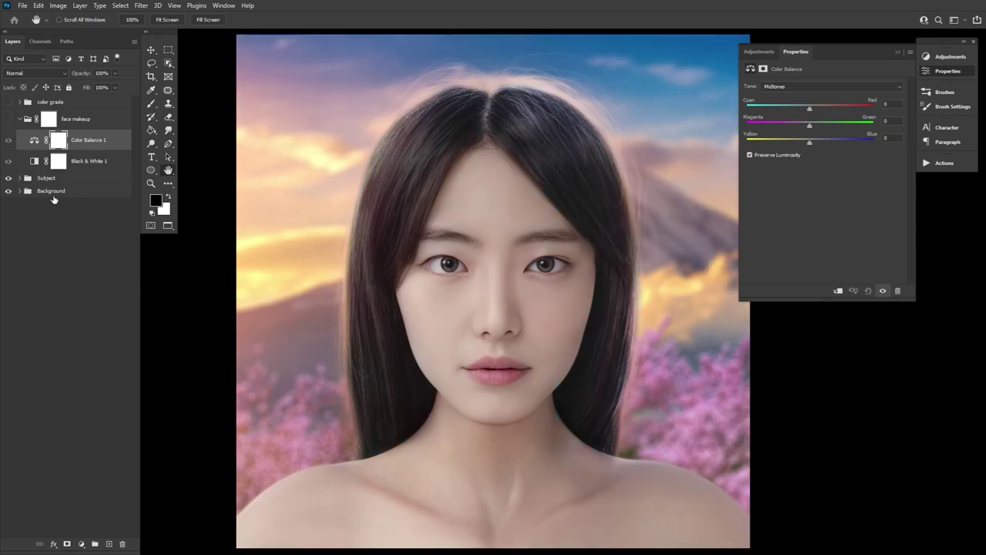
{"action": "left_click", "coordinate": [8, 119]}
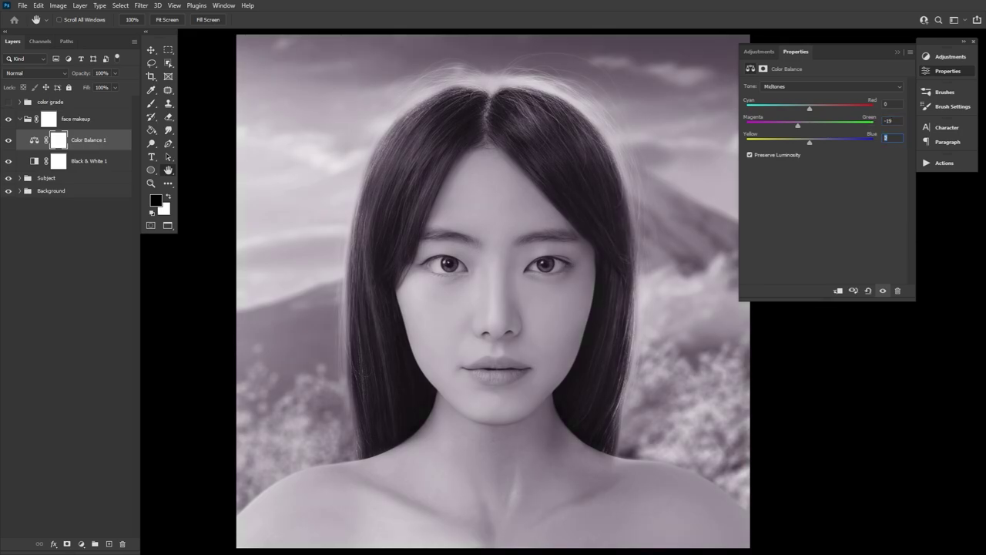
{"action": "type", "text": "-11"}
{"action": "left_click", "coordinate": [9, 140]}
{"action": "left_click", "coordinate": [9, 140]}
Step: Shift the midtones of the Color Balance adjustment slightly toward cyan
{"action": "left_click", "coordinate": [938, 59]}
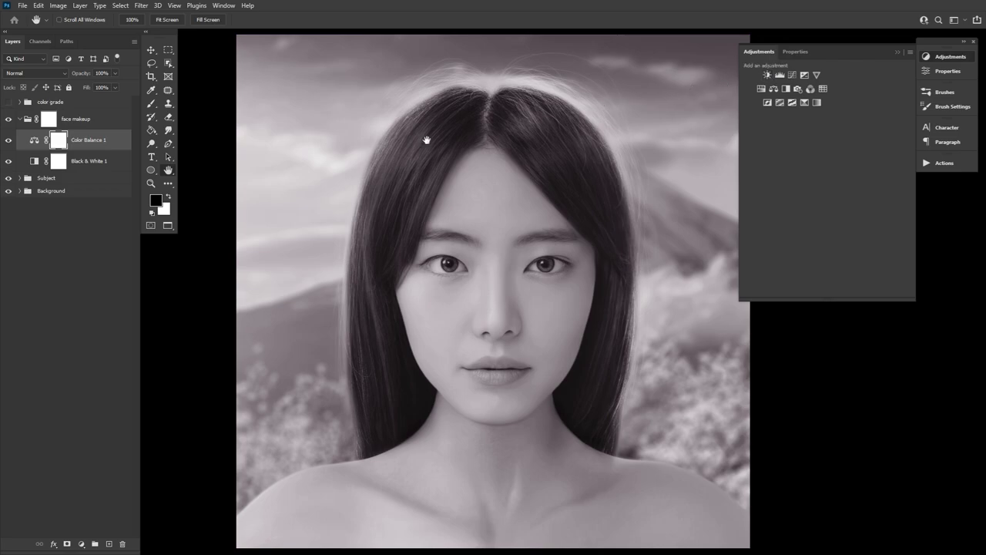
{"action": "left_click", "coordinate": [33, 141]}
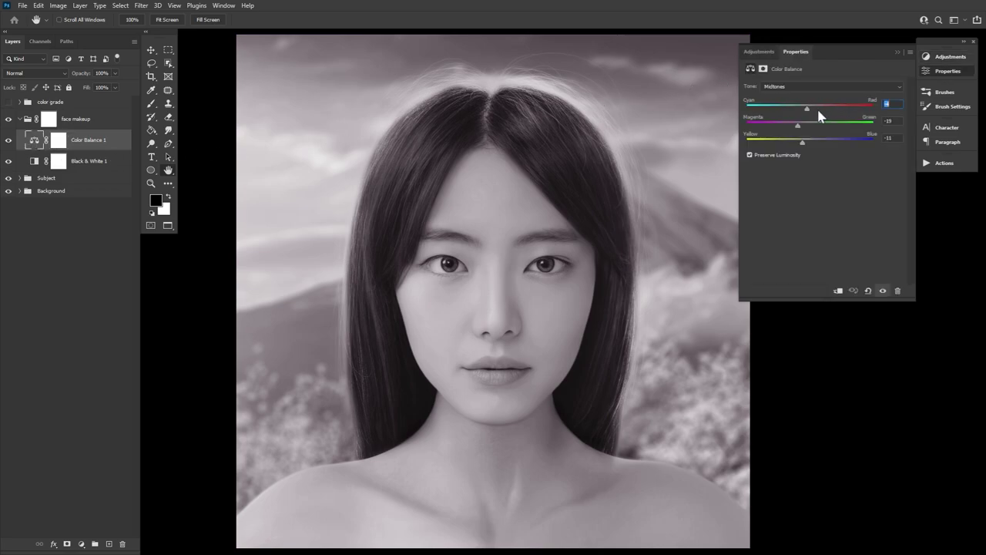
{"action": "left_click_drag", "start_coordinate": [807, 111], "coordinate": [805, 113]}
Step: Add a Brightness/Contrast adjustment at the top of the face makeup group with brightness 38 and contrast -30
{"action": "left_click", "coordinate": [947, 62]}
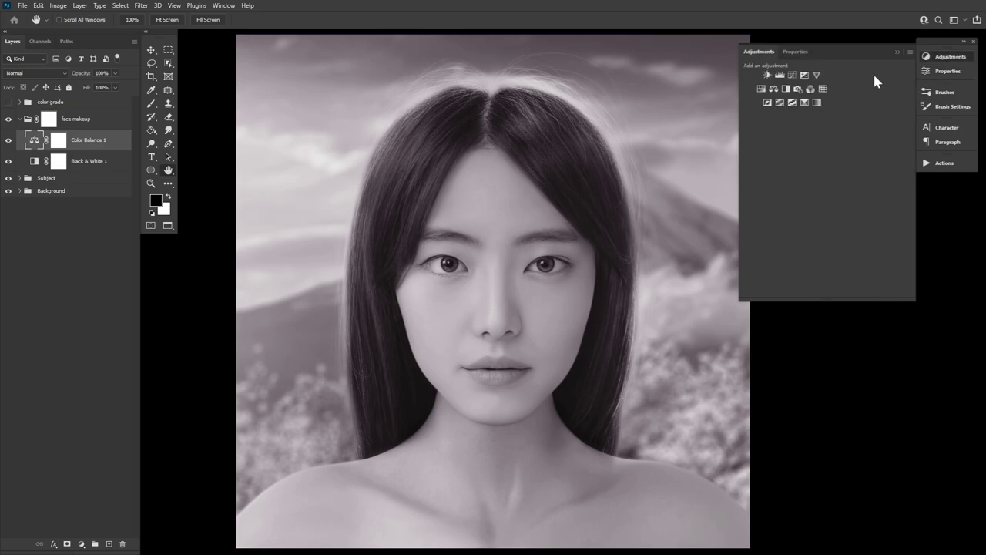
{"action": "left_click", "coordinate": [767, 75]}
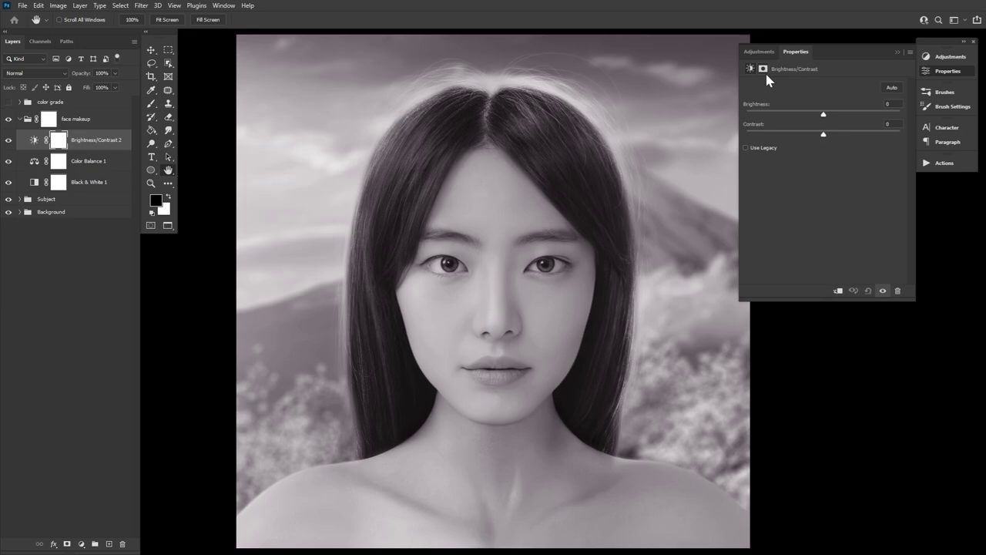
{"action": "mouse_move", "coordinate": [825, 118]}
{"action": "left_mouse_down"}
{"action": "mouse_move", "coordinate": [848, 118]}
{"action": "mouse_move", "coordinate": [841, 115]}
{"action": "left_mouse_up"}
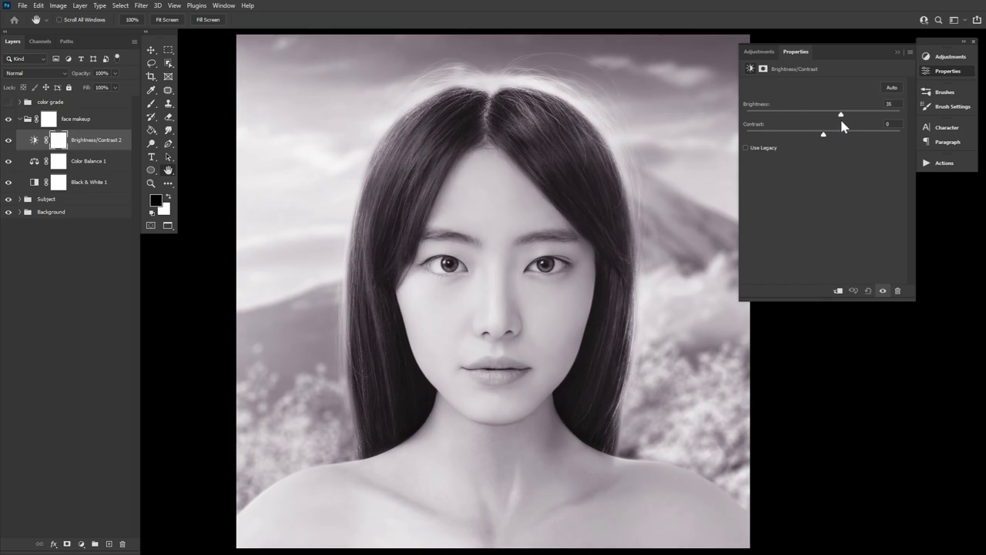
{"action": "left_click_drag", "start_coordinate": [841, 121], "coordinate": [777, 142]}
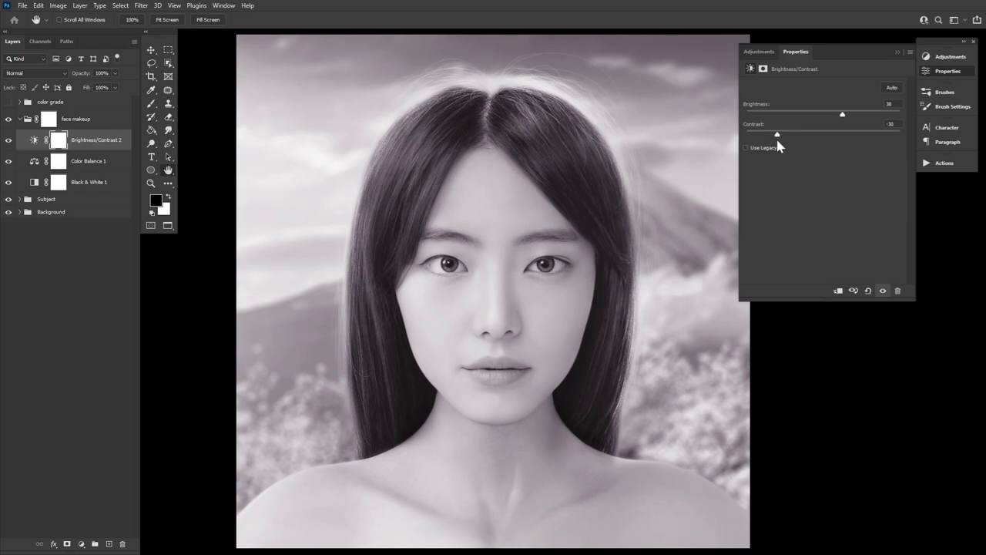
{"action": "left_click", "coordinate": [930, 70]}
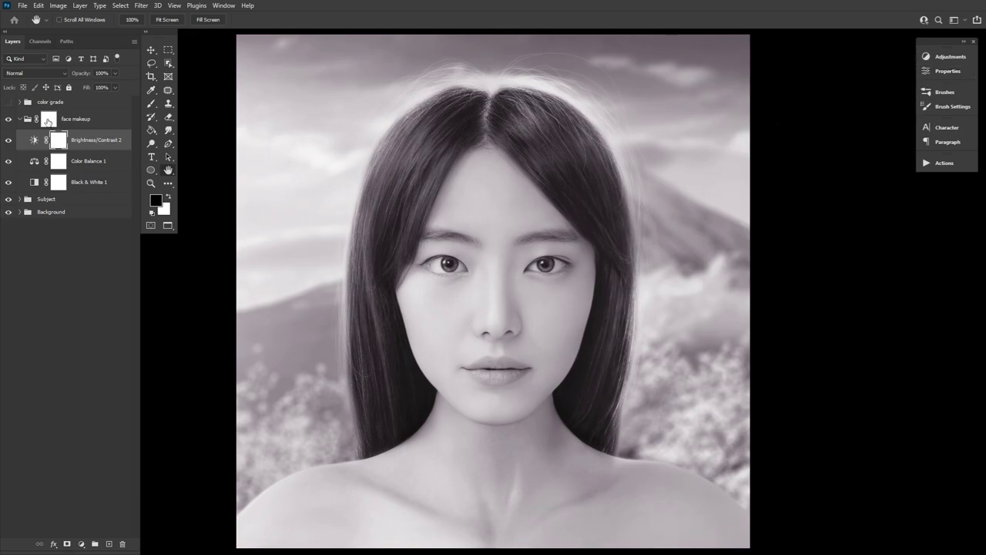
Step: Invert the face makeup group's mask to black and choose the "asf 1" brush for painting on it
{"action": "left_click", "coordinate": [48, 121]}
{"action": "key", "text": "ctrl+i"}
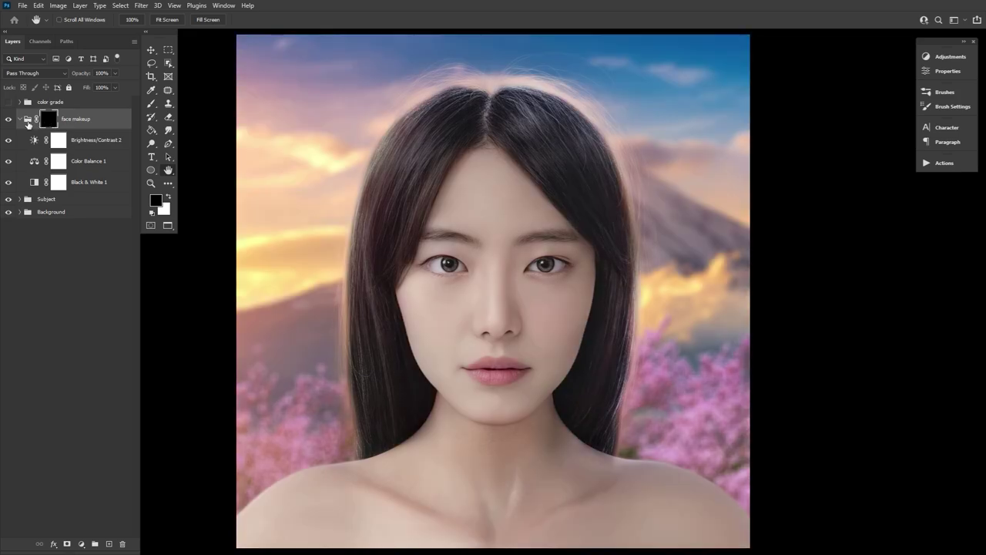
{"action": "left_click", "coordinate": [151, 103]}
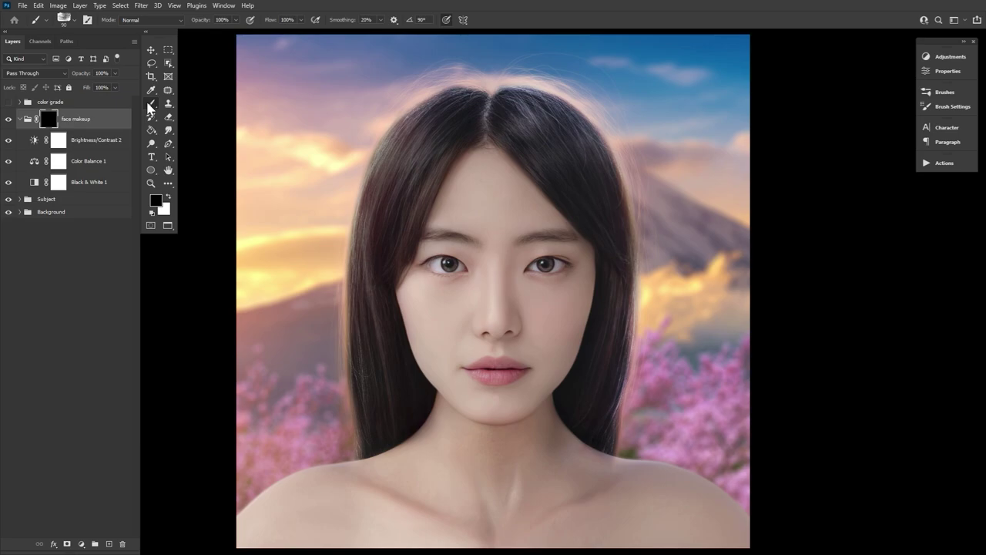
{"action": "left_click", "coordinate": [62, 21]}
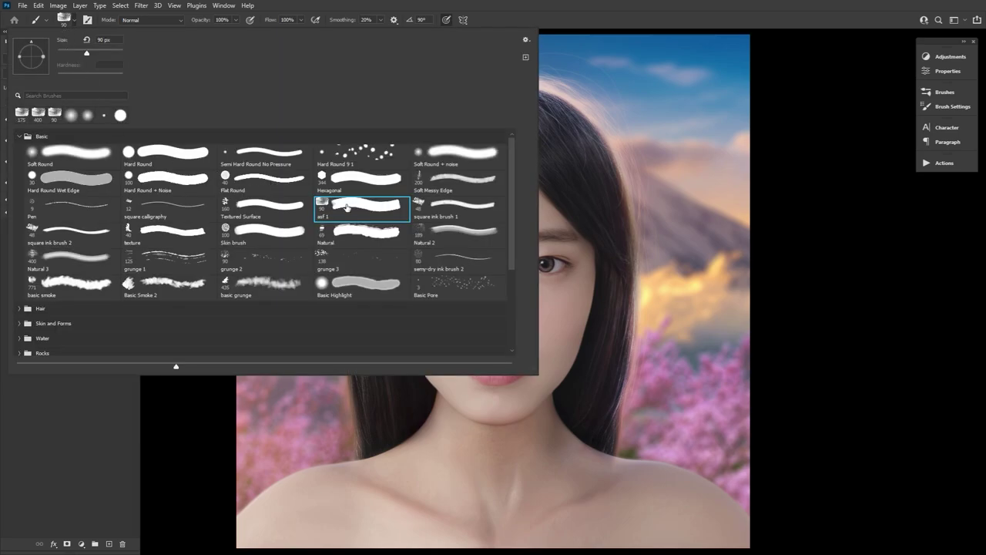
{"action": "double_click", "coordinate": [347, 207]}
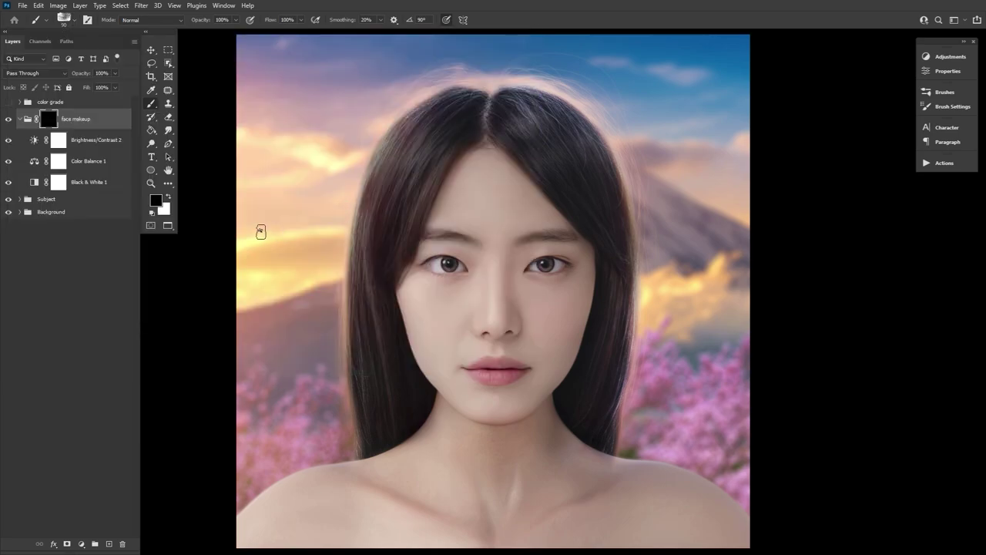
Step: Paint white on the group mask over the nose, cheeks and forehead with an enlarged brush to reveal the pale makeup
{"action": "left_click", "coordinate": [168, 198]}
{"action": "key", "text": "bracketright"}
{"action": "key", "text": "bracketright"}
{"action": "mouse_move", "coordinate": [499, 281]}
{"action": "left_mouse_down"}
{"action": "mouse_move", "coordinate": [503, 313]}
{"action": "mouse_move", "coordinate": [494, 321]}
{"action": "mouse_move", "coordinate": [512, 319]}
{"action": "mouse_move", "coordinate": [493, 274]}
{"action": "mouse_move", "coordinate": [513, 295]}
{"action": "mouse_move", "coordinate": [506, 340]}
{"action": "mouse_move", "coordinate": [473, 334]}
{"action": "mouse_move", "coordinate": [492, 280]}
{"action": "mouse_move", "coordinate": [469, 347]}
{"action": "mouse_move", "coordinate": [488, 265]}
{"action": "mouse_move", "coordinate": [443, 354]}
{"action": "mouse_move", "coordinate": [519, 246]}
{"action": "mouse_move", "coordinate": [526, 313]}
{"action": "mouse_move", "coordinate": [577, 277]}
{"action": "mouse_move", "coordinate": [474, 391]}
{"action": "mouse_move", "coordinate": [518, 362]}
{"action": "mouse_move", "coordinate": [466, 342]}
{"action": "mouse_move", "coordinate": [495, 326]}
{"action": "mouse_move", "coordinate": [476, 373]}
{"action": "mouse_move", "coordinate": [435, 358]}
{"action": "mouse_move", "coordinate": [413, 309]}
{"action": "mouse_move", "coordinate": [420, 336]}
{"action": "mouse_move", "coordinate": [453, 362]}
{"action": "left_mouse_up"}
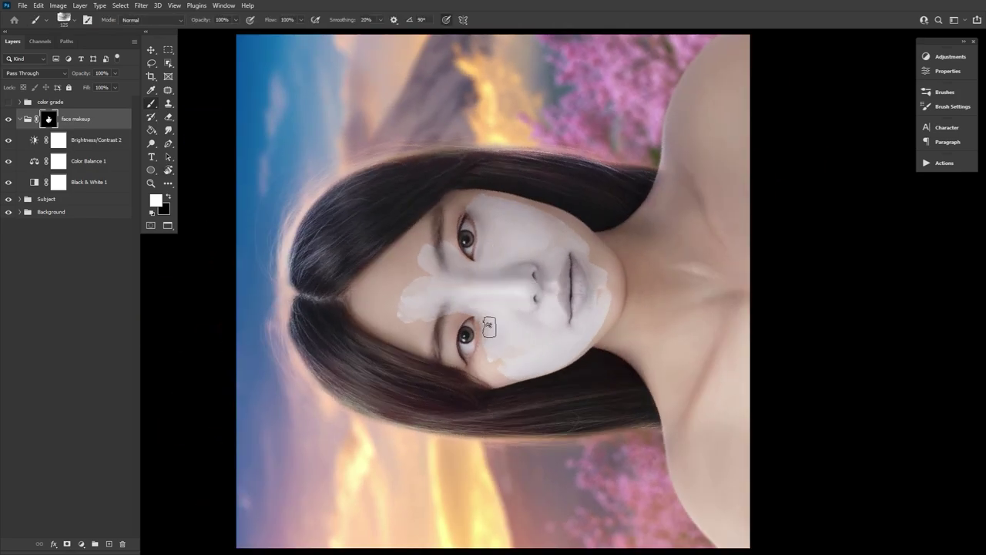
{"action": "mouse_move", "coordinate": [488, 326]}
{"action": "left_mouse_down"}
{"action": "mouse_move", "coordinate": [493, 289]}
{"action": "mouse_move", "coordinate": [463, 296]}
{"action": "mouse_move", "coordinate": [444, 240]}
{"action": "mouse_move", "coordinate": [473, 202]}
{"action": "mouse_move", "coordinate": [445, 236]}
{"action": "mouse_move", "coordinate": [448, 276]}
{"action": "mouse_move", "coordinate": [456, 201]}
{"action": "mouse_move", "coordinate": [394, 264]}
{"action": "mouse_move", "coordinate": [391, 256]}
{"action": "mouse_move", "coordinate": [423, 270]}
{"action": "mouse_move", "coordinate": [383, 332]}
{"action": "left_mouse_up"}
{"action": "key", "text": "r"}
{"action": "left_click_drag", "start_coordinate": [585, 452], "coordinate": [366, 449]}
{"action": "key", "text": "b"}
{"action": "mouse_move", "coordinate": [427, 194]}
{"action": "left_mouse_down"}
{"action": "mouse_move", "coordinate": [476, 283]}
{"action": "mouse_move", "coordinate": [431, 260]}
{"action": "mouse_move", "coordinate": [415, 213]}
{"action": "mouse_move", "coordinate": [456, 374]}
{"action": "mouse_move", "coordinate": [423, 306]}
{"action": "left_mouse_up"}
Step: Reveal the makeup on the group mask along the cheek, chin and neck, adjusting the brush size to fit
{"action": "key", "text": "["}
{"action": "key", "text": "["}
{"action": "key", "text": "["}
{"action": "key", "text": "]"}
{"action": "key", "text": "]"}
{"action": "key", "text": "]"}
{"action": "key", "text": "]"}
{"action": "key", "text": "]"}
{"action": "key", "text": "]"}
{"action": "key", "text": "]"}
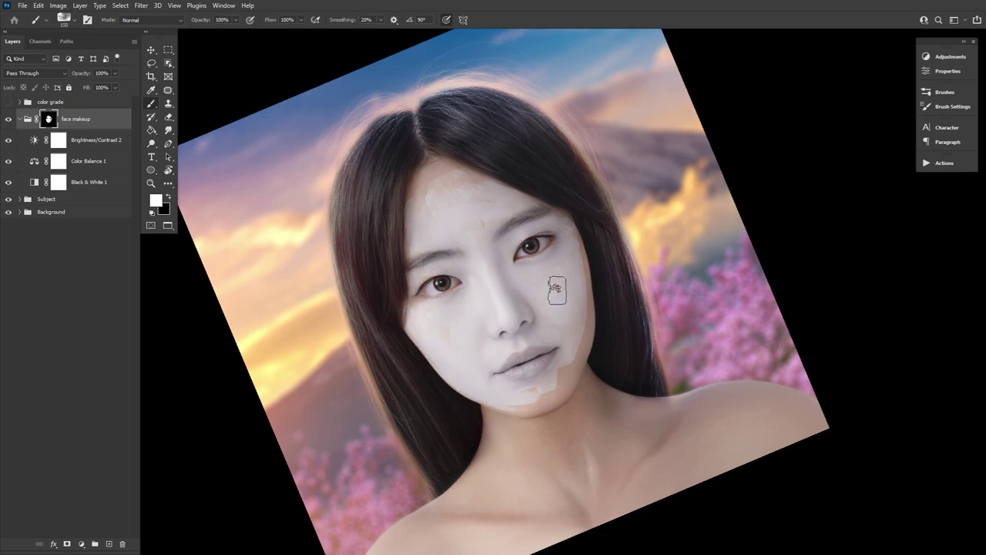
{"action": "mouse_move", "coordinate": [563, 346]}
{"action": "left_mouse_down"}
{"action": "mouse_move", "coordinate": [506, 391]}
{"action": "mouse_move", "coordinate": [609, 432]}
{"action": "left_mouse_up"}
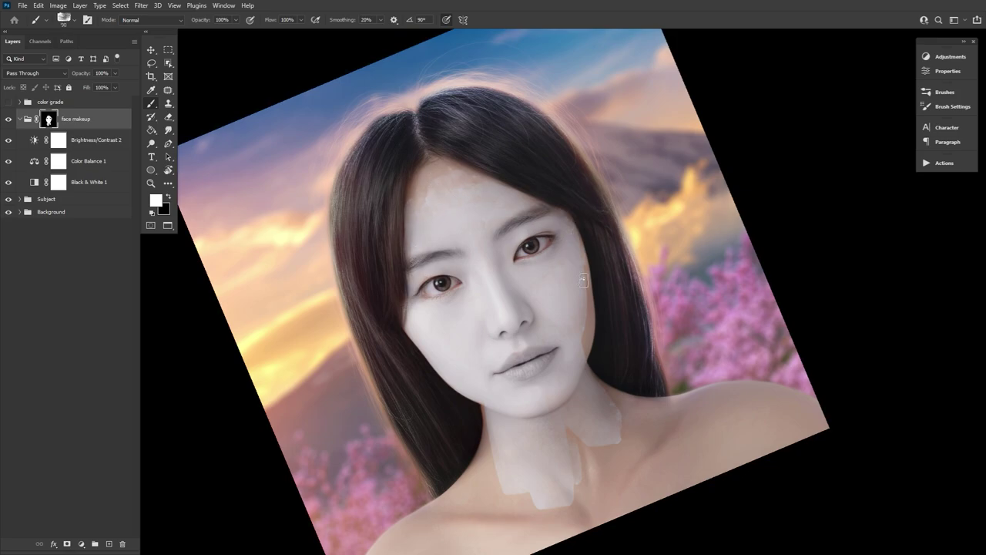
Step: Extend the white mask painting over the lower neck, collarbones and upper shoulders with a larger brush
{"action": "key", "text": "]"}
{"action": "key", "text": "]"}
{"action": "key", "text": "]"}
{"action": "key", "text": "]"}
{"action": "left_click_drag", "start_coordinate": [563, 442], "coordinate": [424, 415]}
{"action": "key", "text": "r"}
{"action": "mouse_move", "coordinate": [381, 409]}
{"action": "left_mouse_down"}
{"action": "mouse_move", "coordinate": [292, 431]}
{"action": "mouse_move", "coordinate": [362, 447]}
{"action": "left_mouse_up"}
{"action": "key", "text": "r"}
{"action": "left_click_drag", "start_coordinate": [427, 464], "coordinate": [500, 472]}
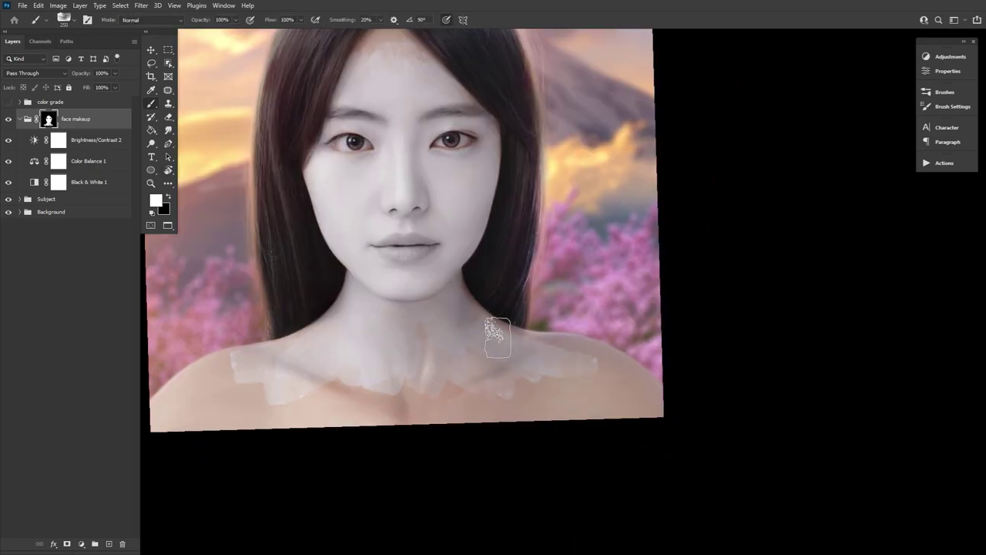
{"action": "left_click_drag", "start_coordinate": [497, 332], "coordinate": [640, 387]}
Step: Paint black with a small brush along the shoulder outline beside the pink flowers to clean the mask's edge
{"action": "key", "text": "r"}
{"action": "mouse_move", "coordinate": [549, 454]}
{"action": "left_mouse_down"}
{"action": "mouse_move", "coordinate": [585, 433]}
{"action": "mouse_move", "coordinate": [638, 199]}
{"action": "left_mouse_up"}
{"action": "key", "text": "x"}
{"action": "key", "text": "["}
{"action": "key", "text": "["}
{"action": "key", "text": "["}
{"action": "key", "text": "["}
{"action": "key", "text": "["}
{"action": "key", "text": "["}
{"action": "left_click_drag", "start_coordinate": [518, 205], "coordinate": [512, 253]}
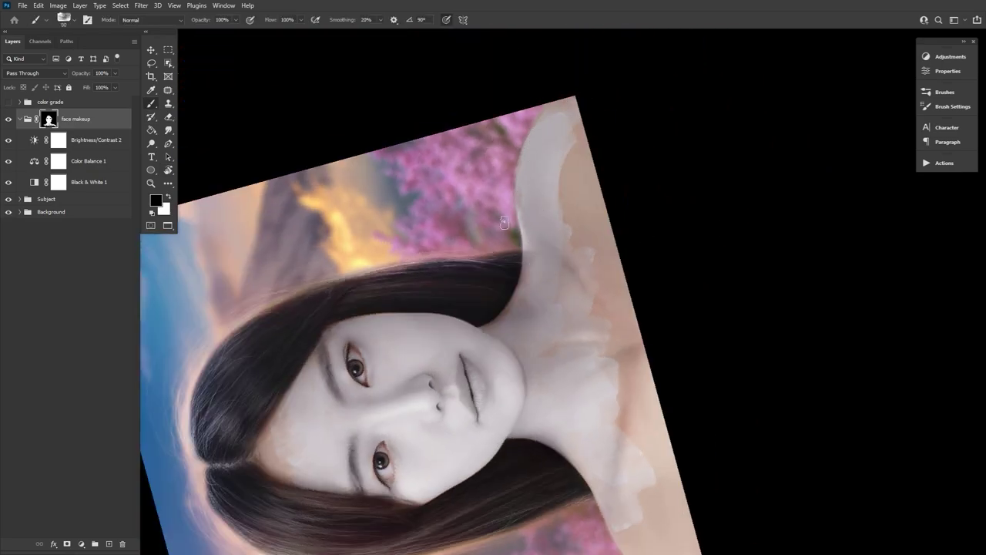
Step: Fill the shoulder beside the cleaned outline and the adjoining chest and neck on the mask with a large brush
{"action": "key", "text": "]"}
{"action": "key", "text": "]"}
{"action": "key", "text": "]"}
{"action": "key", "text": "]"}
{"action": "key", "text": "]"}
{"action": "key", "text": "]"}
{"action": "mouse_move", "coordinate": [566, 158]}
{"action": "left_mouse_down"}
{"action": "mouse_move", "coordinate": [605, 192]}
{"action": "mouse_move", "coordinate": [535, 279]}
{"action": "left_mouse_up"}
{"action": "key", "text": "x"}
{"action": "mouse_move", "coordinate": [508, 373]}
{"action": "left_mouse_down"}
{"action": "mouse_move", "coordinate": [594, 414]}
{"action": "mouse_move", "coordinate": [530, 335]}
{"action": "mouse_move", "coordinate": [553, 181]}
{"action": "mouse_move", "coordinate": [608, 439]}
{"action": "mouse_move", "coordinate": [550, 299]}
{"action": "mouse_move", "coordinate": [541, 178]}
{"action": "mouse_move", "coordinate": [532, 344]}
{"action": "left_mouse_up"}
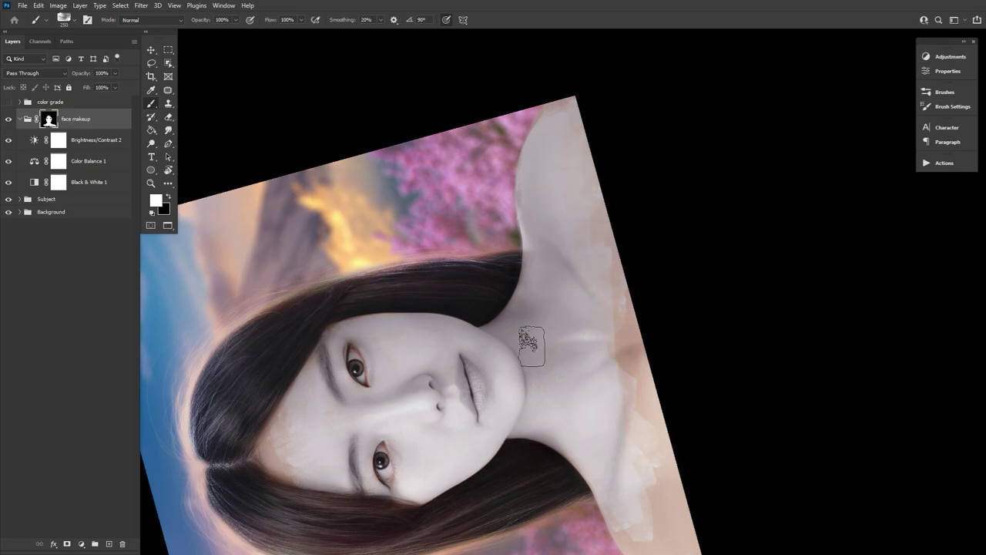
Step: Turn the canvas nearly upright and paint the pale makeup over the subject's other shoulder on the mask
{"action": "key", "text": "bracketleft"}
{"action": "key", "text": "bracketleft"}
{"action": "key", "text": "bracketleft"}
{"action": "key", "text": "bracketleft"}
{"action": "key", "text": "bracketleft"}
{"action": "key", "text": "bracketleft"}
{"action": "key", "text": "bracketleft"}
{"action": "key", "text": "bracketleft"}
{"action": "key", "text": "bracketleft"}
{"action": "key", "text": "bracketleft"}
{"action": "key", "text": "bracketleft"}
{"action": "key", "text": "r"}
{"action": "mouse_move", "coordinate": [359, 515]}
{"action": "left_mouse_down"}
{"action": "mouse_move", "coordinate": [334, 501]}
{"action": "mouse_move", "coordinate": [312, 163]}
{"action": "left_mouse_up"}
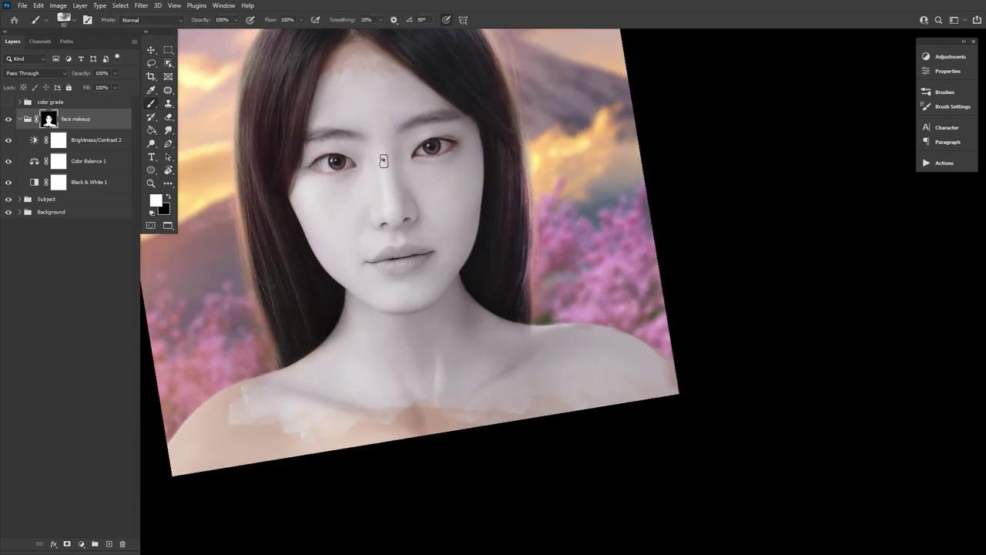
{"action": "key", "text": "x"}
{"action": "key", "text": "x"}
{"action": "key", "text": "bracketright"}
{"action": "key", "text": "bracketright"}
{"action": "key", "text": "bracketright"}
{"action": "key", "text": "bracketright"}
{"action": "key", "text": "bracketright"}
{"action": "key", "text": "bracketright"}
{"action": "key", "text": "bracketright"}
{"action": "mouse_move", "coordinate": [236, 403]}
{"action": "left_mouse_down"}
{"action": "mouse_move", "coordinate": [281, 397]}
{"action": "mouse_move", "coordinate": [250, 442]}
{"action": "left_mouse_up"}
Step: Reduce the brush flow to 14% and blend the patchy makeup on the forehead and chest with white
{"action": "left_click_drag", "start_coordinate": [271, 19], "coordinate": [205, 19]}
{"action": "key", "text": "bracketright"}
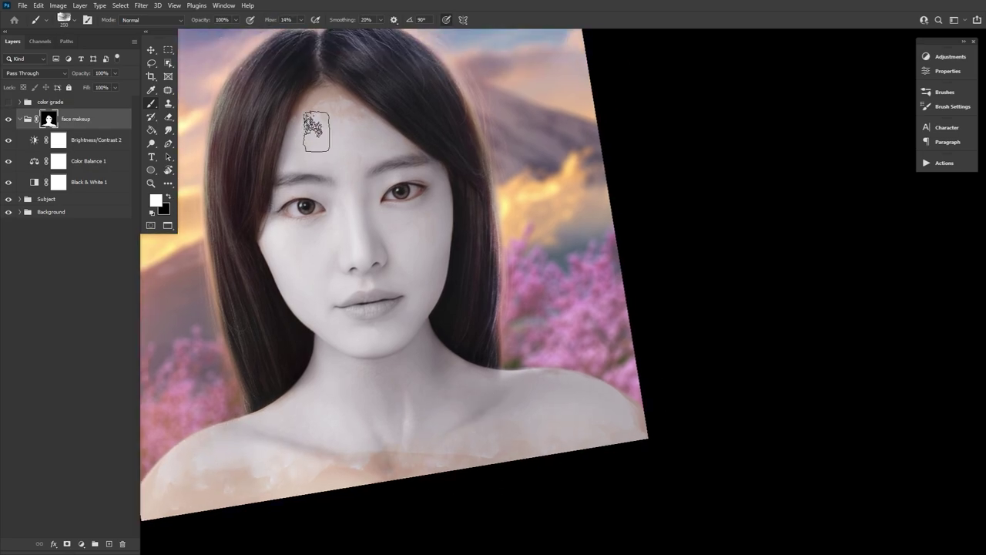
{"action": "mouse_move", "coordinate": [317, 131]}
{"action": "left_mouse_down"}
{"action": "mouse_move", "coordinate": [306, 133]}
{"action": "mouse_move", "coordinate": [321, 142]}
{"action": "left_mouse_up"}
{"action": "key", "text": "x"}
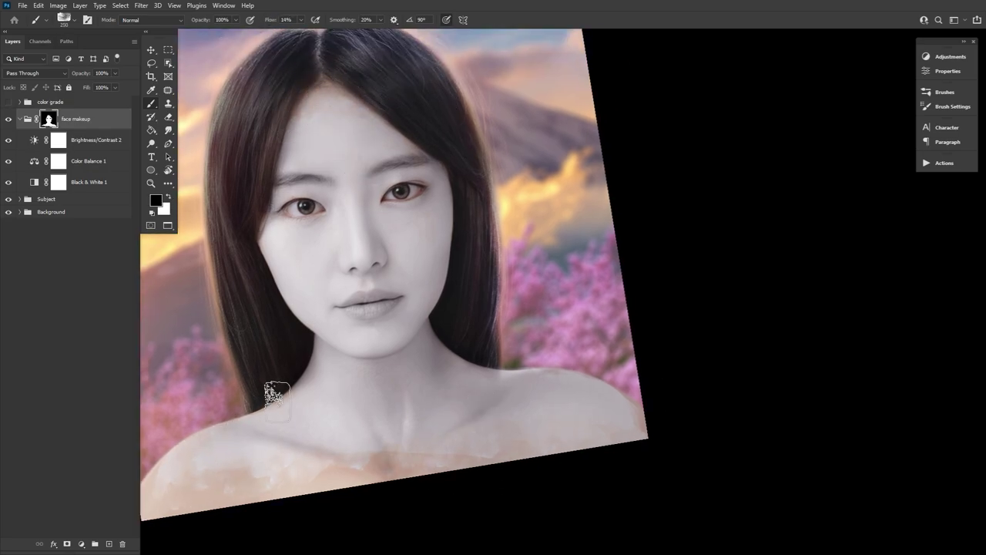
{"action": "key", "text": "x"}
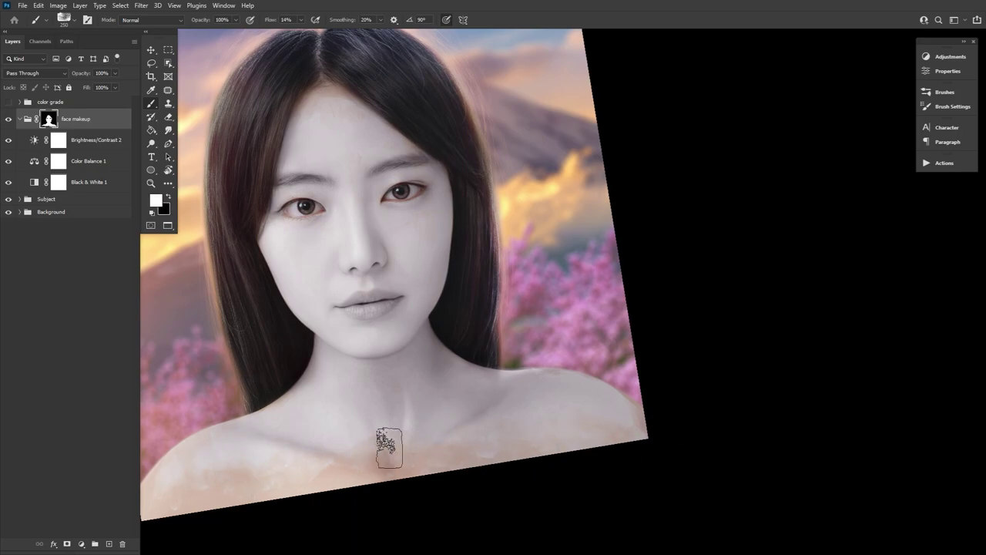
Step: Soften the mask's lower transition across the chest with low-flow strokes in varying brush sizes
{"action": "key", "text": "bracketleft"}
{"action": "key", "text": "bracketleft"}
{"action": "key", "text": "bracketleft"}
{"action": "key", "text": "bracketleft"}
{"action": "key", "text": "bracketleft"}
{"action": "key", "text": "bracketleft"}
{"action": "key", "text": "bracketleft"}
{"action": "key", "text": "bracketleft"}
{"action": "key", "text": "bracketright"}
{"action": "key", "text": "bracketright"}
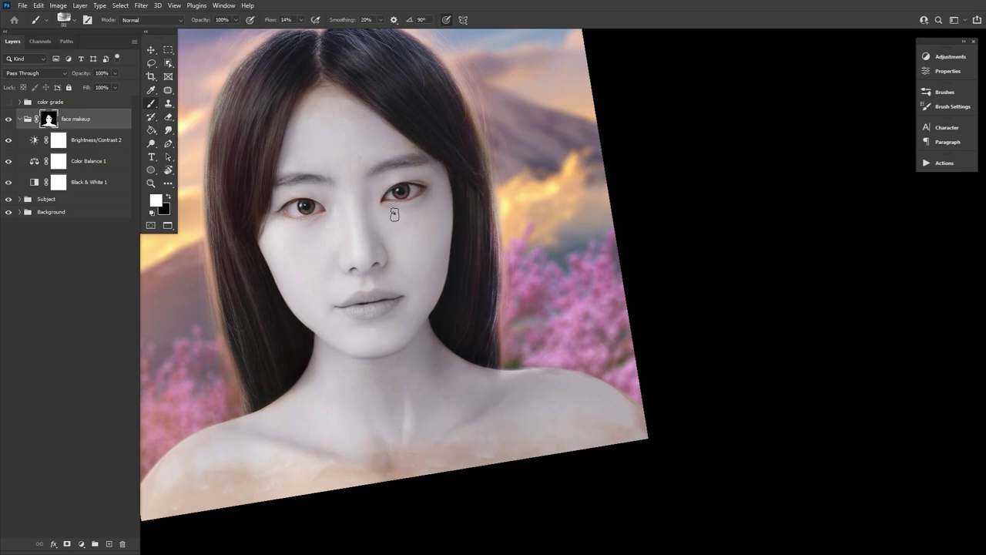
{"action": "key", "text": "x"}
{"action": "key", "text": "x"}
{"action": "key", "text": "bracketleft"}
{"action": "key", "text": "bracketleft"}
{"action": "key", "text": "bracketleft"}
{"action": "key", "text": "bracketleft"}
{"action": "key", "text": "bracketleft"}
{"action": "key", "text": "bracketleft"}
{"action": "key", "text": "bracketleft"}
{"action": "key", "text": "bracketleft"}
{"action": "key", "text": "bracketleft"}
{"action": "key", "text": "bracketleft"}
{"action": "key", "text": "bracketleft"}
{"action": "key", "text": "bracketleft"}
{"action": "key", "text": "bracketright"}
{"action": "key", "text": "bracketright"}
{"action": "key", "text": "bracketright"}
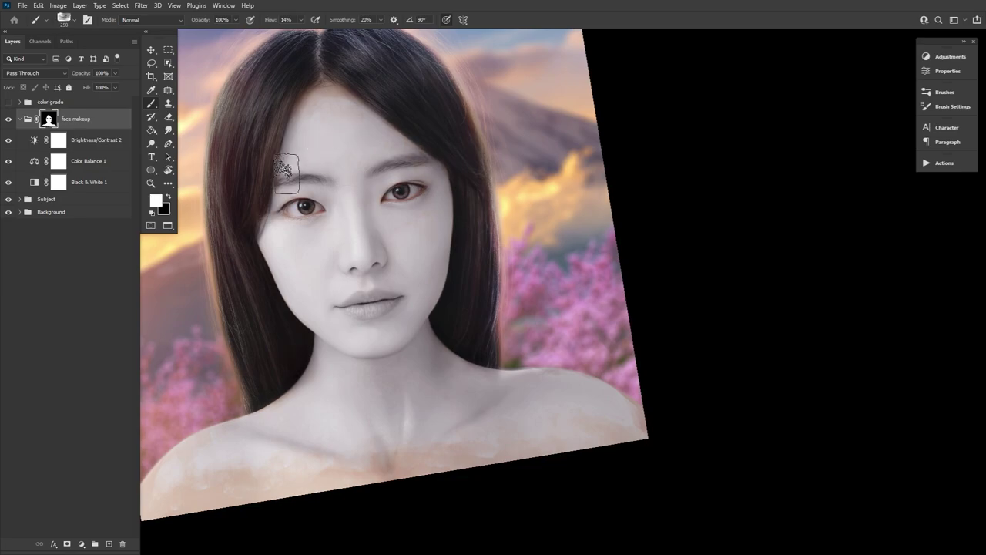
Step: Rotate the canvas and refine the edges of the face makeup mask with a smaller brush at 100% flow, alternating black and white
{"action": "key", "text": "x"}
{"action": "key", "text": "r"}
{"action": "mouse_move", "coordinate": [369, 429]}
{"action": "left_mouse_down"}
{"action": "mouse_move", "coordinate": [396, 449]}
{"action": "mouse_move", "coordinate": [551, 466]}
{"action": "left_mouse_up"}
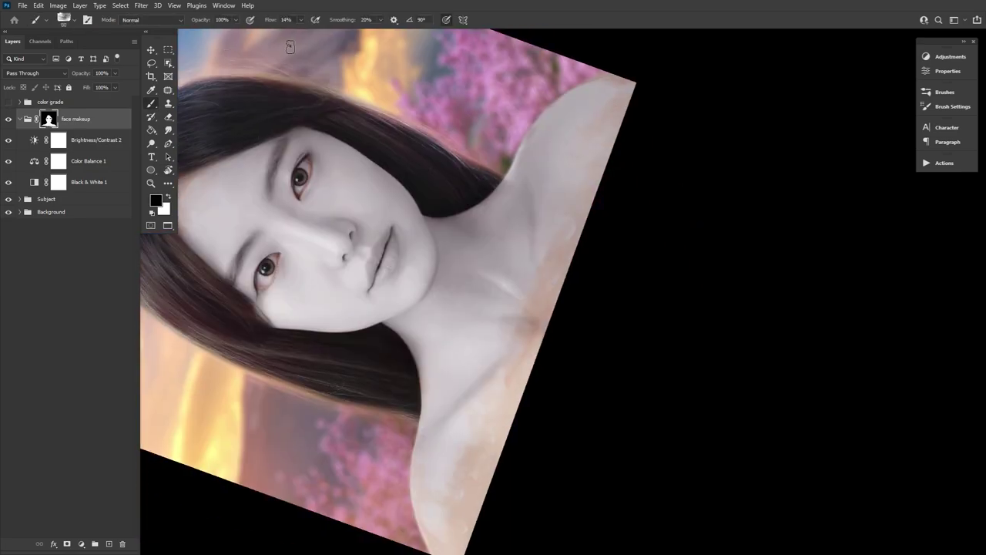
{"action": "key", "text": "shift+0"}
{"action": "key", "text": "bracketleft"}
{"action": "key", "text": "bracketleft"}
{"action": "key", "text": "bracketleft"}
{"action": "key", "text": "bracketleft"}
{"action": "key", "text": "bracketleft"}
{"action": "key", "text": "bracketleft"}
{"action": "key", "text": "bracketleft"}
{"action": "key", "text": "bracketleft"}
{"action": "key", "text": "bracketleft"}
{"action": "key", "text": "bracketleft"}
{"action": "key", "text": "bracketleft"}
{"action": "key", "text": "bracketleft"}
{"action": "key", "text": "bracketleft"}
{"action": "key", "text": "bracketleft"}
{"action": "key", "text": "bracketleft"}
{"action": "key", "text": "x"}
{"action": "key", "text": "x"}
Step: Straighten the canvas and set up the Smudge tool at 400 px and 27% strength
{"action": "key", "text": "r"}
{"action": "key", "text": "Escape"}
{"action": "left_click_drag", "start_coordinate": [519, 261], "coordinate": [513, 267]}
{"action": "key", "text": "shift+r"}
{"action": "key", "text": "bracketleft"}
{"action": "key", "text": "bracketleft"}
{"action": "key", "text": "bracketleft"}
{"action": "key", "text": "bracketleft"}
{"action": "key", "text": "bracketleft"}
{"action": "key", "text": "bracketright"}
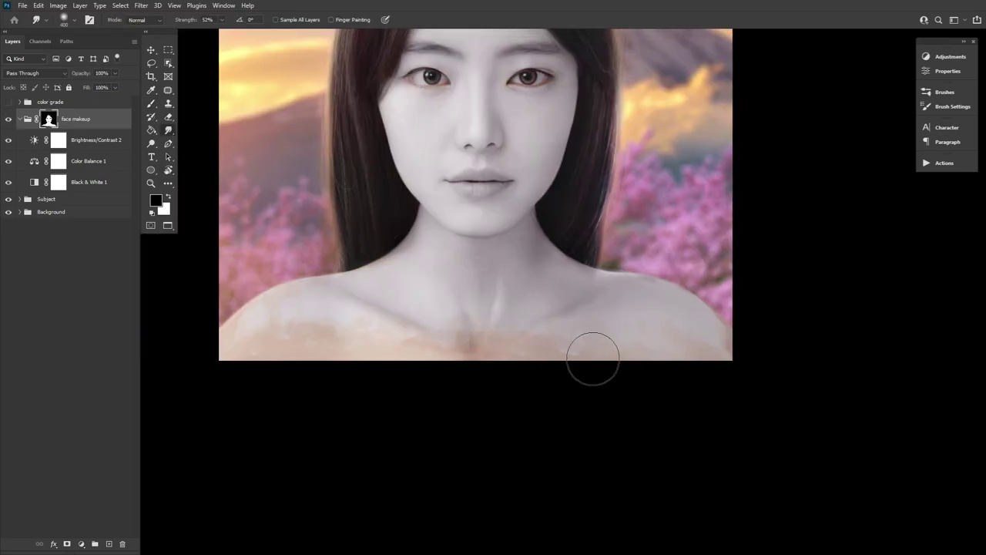
{"action": "key", "text": "2"}
{"action": "key", "text": "7"}
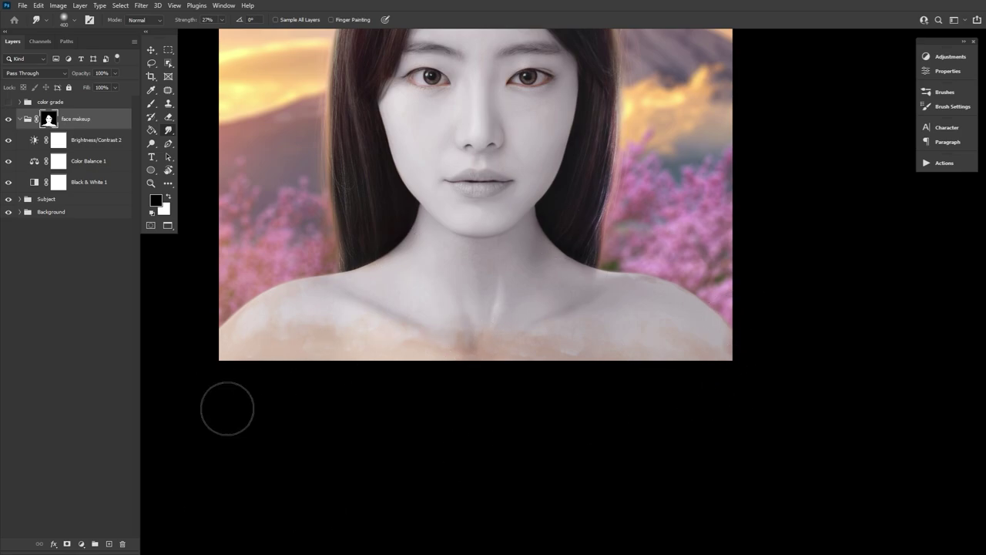
Step: Smudge the remaining makeup mask edges with smaller brush sizes, ending at 100 px, and fit the whole image in view
{"action": "key", "text": "bracketleft"}
{"action": "key", "text": "bracketleft"}
{"action": "key", "text": "bracketleft"}
{"action": "key", "text": "bracketleft"}
{"action": "key", "text": "bracketleft"}
{"action": "key", "text": "bracketleft"}
{"action": "key", "text": "bracketleft"}
{"action": "key", "text": "bracketleft"}
{"action": "key", "text": "bracketleft"}
{"action": "key", "text": "bracketleft"}
{"action": "key", "text": "bracketleft"}
{"action": "left_click_drag", "start_coordinate": [510, 116], "coordinate": [484, 237]}
{"action": "left_click_drag", "start_coordinate": [561, 343], "coordinate": [555, 413]}
{"action": "key", "text": "bracketright"}
{"action": "key", "text": "bracketright"}
{"action": "key", "text": "bracketright"}
{"action": "key", "text": "bracketright"}
{"action": "left_click_drag", "start_coordinate": [559, 455], "coordinate": [556, 455]}
{"action": "key", "text": "ctrl+0"}
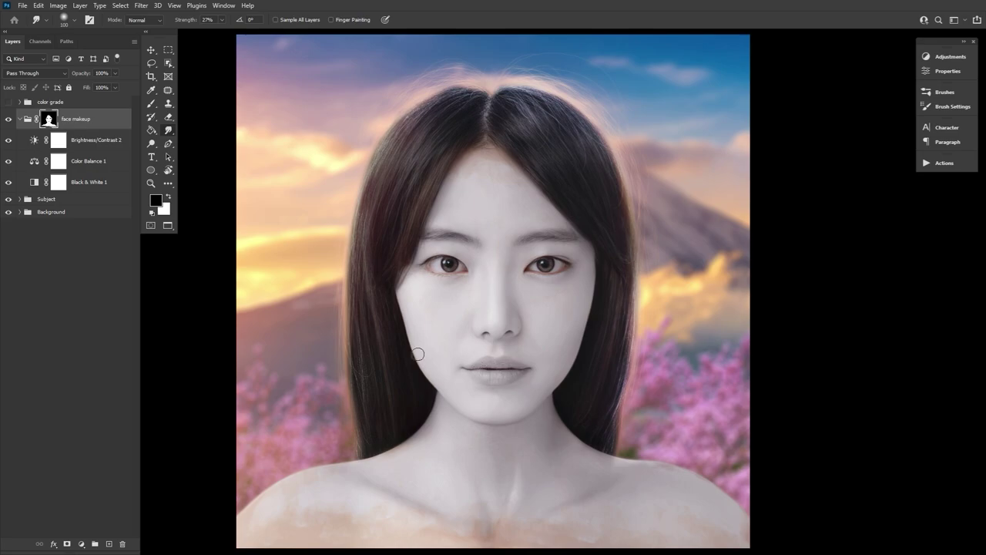
Step: Add a Gradient Map adjustment layer and place it above the face makeup group
{"action": "left_click_drag", "start_coordinate": [168, 170], "coordinate": [192, 172]}
{"action": "left_click", "coordinate": [193, 173]}
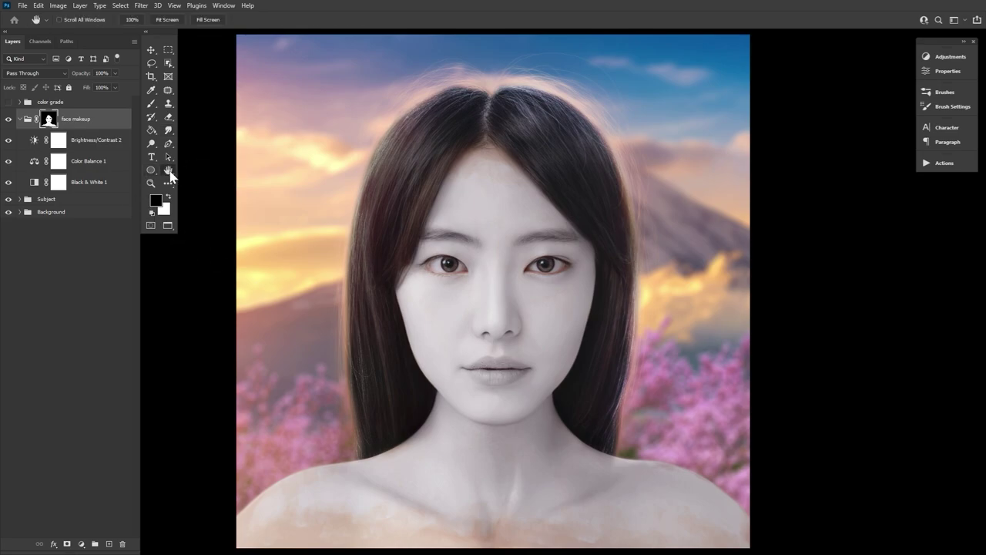
{"action": "left_click", "coordinate": [942, 60]}
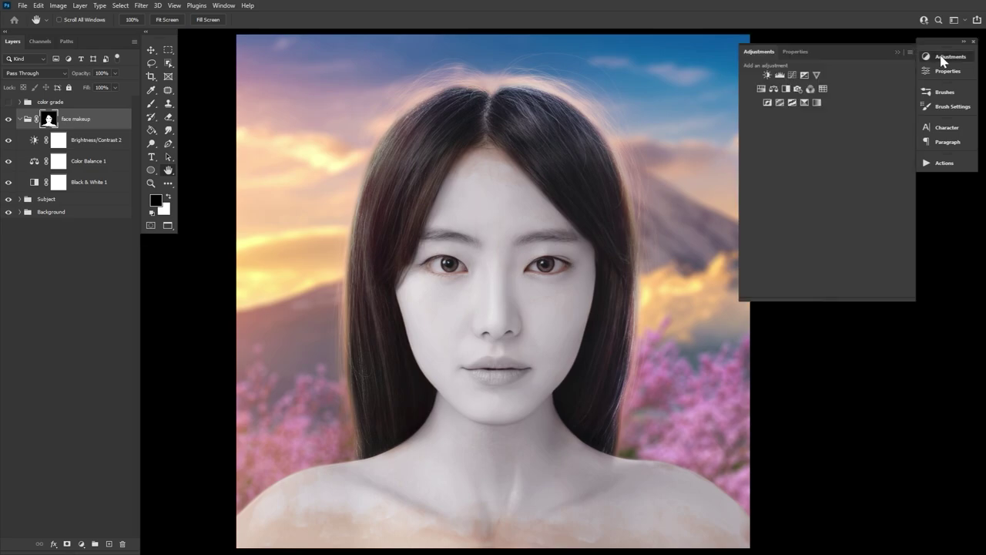
{"action": "left_click", "coordinate": [818, 104]}
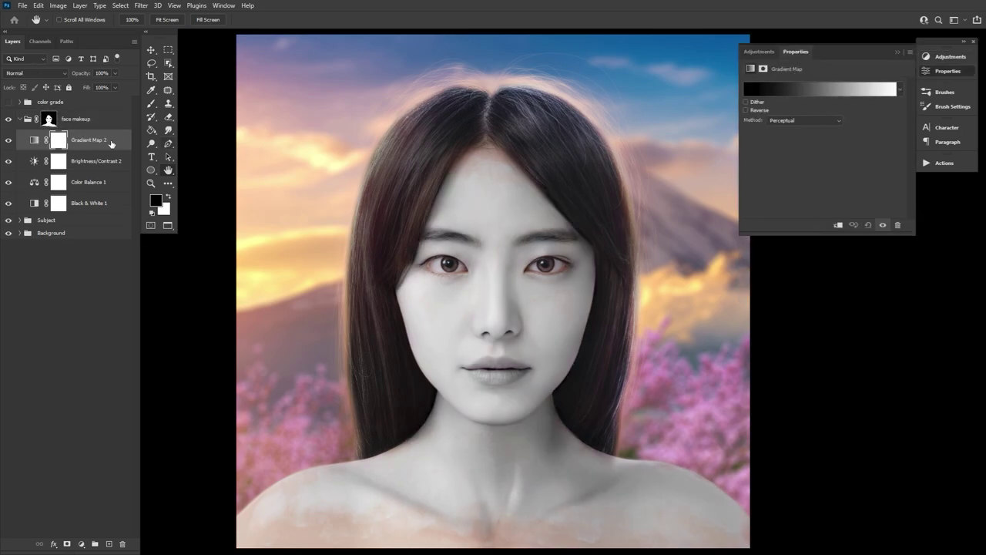
{"action": "left_click_drag", "start_coordinate": [111, 139], "coordinate": [115, 119]}
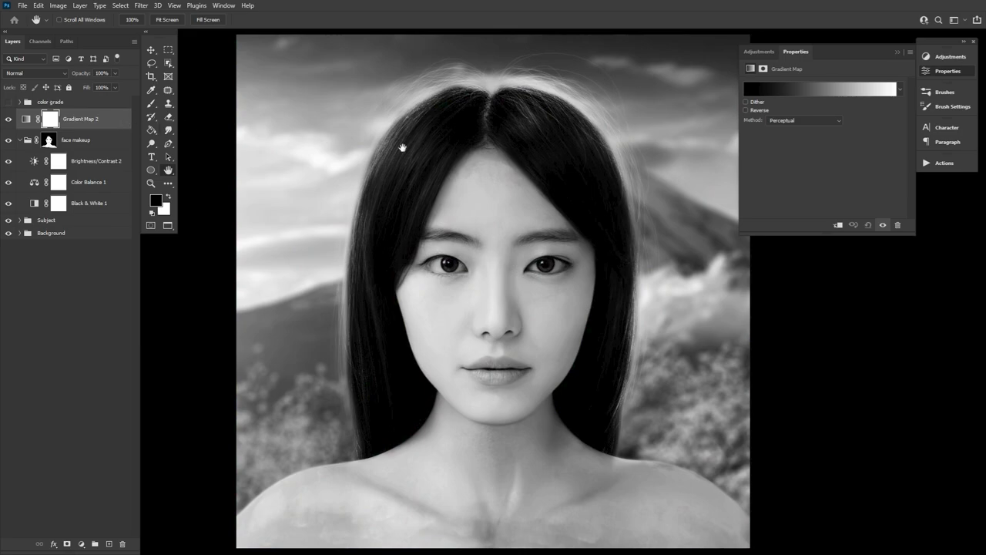
Step: Apply the dark custom gradient preset to the Gradient Map, running from black to dark grey #313131
{"action": "left_click", "coordinate": [801, 91]}
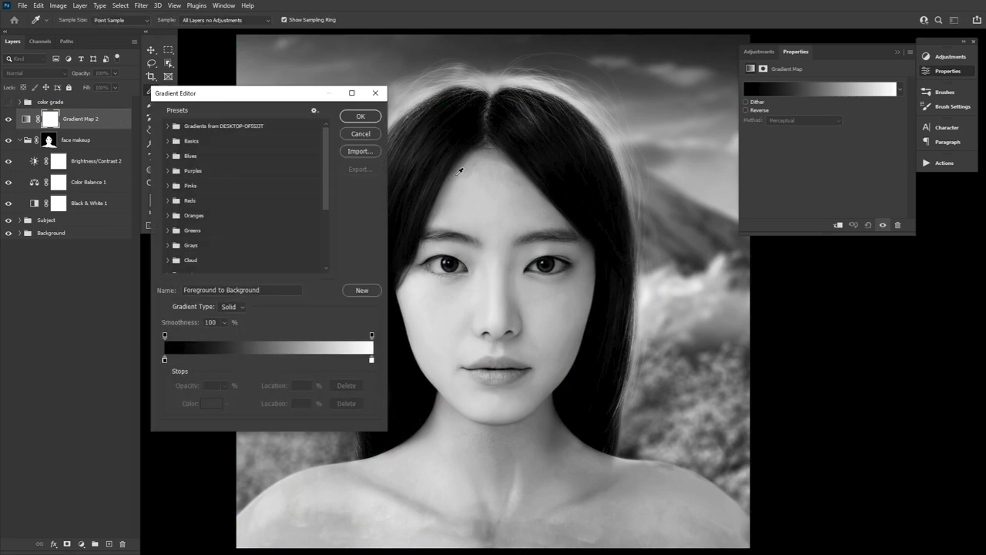
{"action": "left_click_drag", "start_coordinate": [323, 159], "coordinate": [330, 209]}
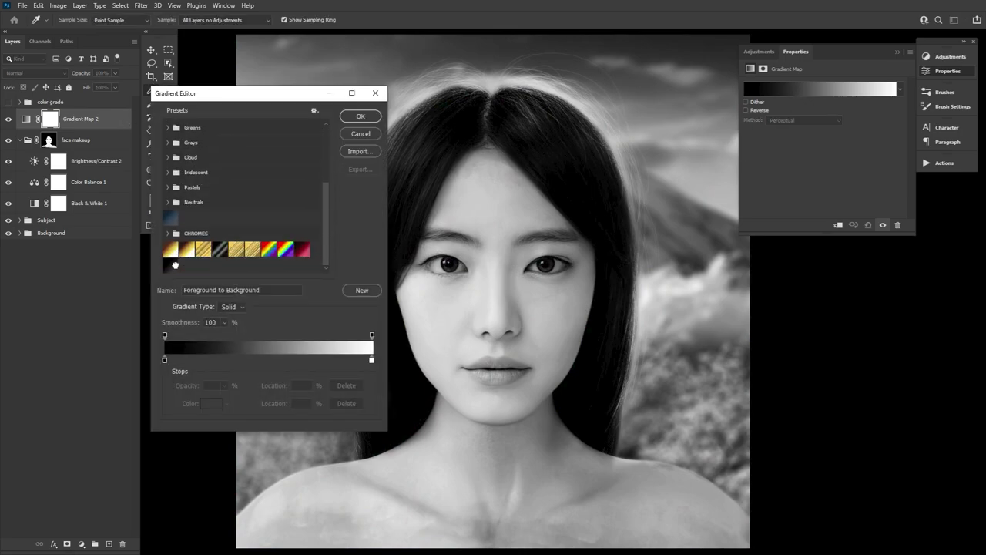
{"action": "left_click", "coordinate": [171, 265]}
{"action": "double_click", "coordinate": [371, 360]}
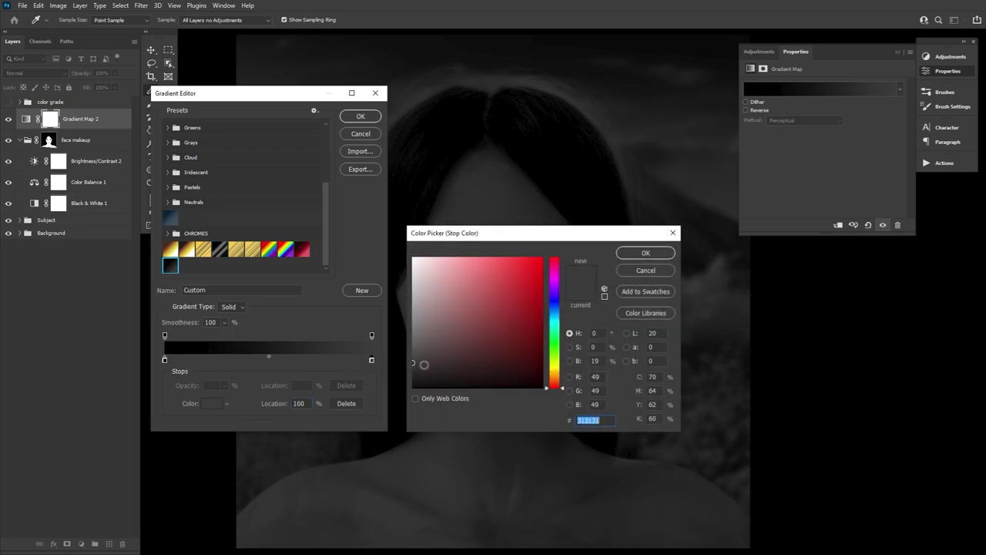
{"action": "left_click", "coordinate": [647, 255]}
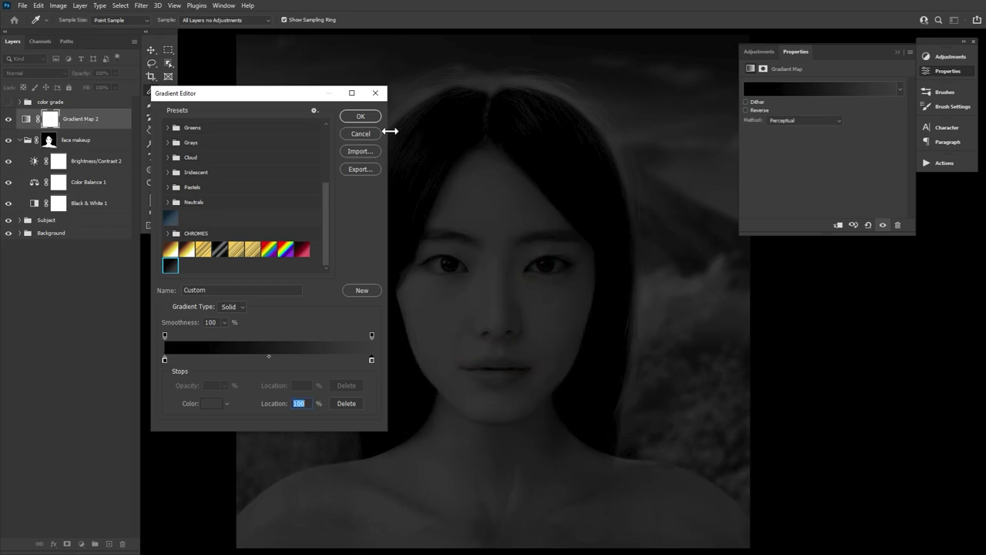
{"action": "left_click", "coordinate": [356, 119]}
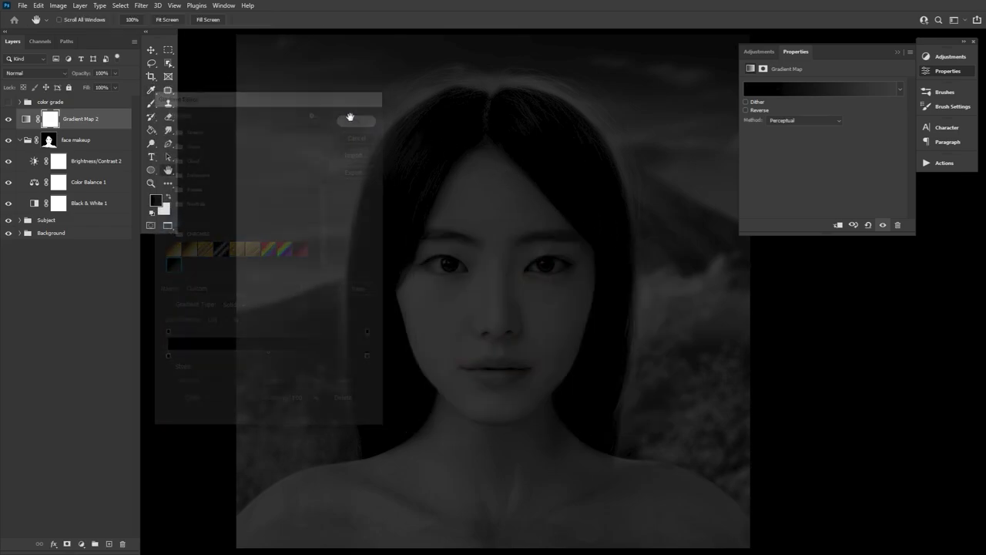
Step: Split the Gradient Map's underlying-layer highlights in Blend If to 139 / 237
{"action": "double_click", "coordinate": [124, 122]}
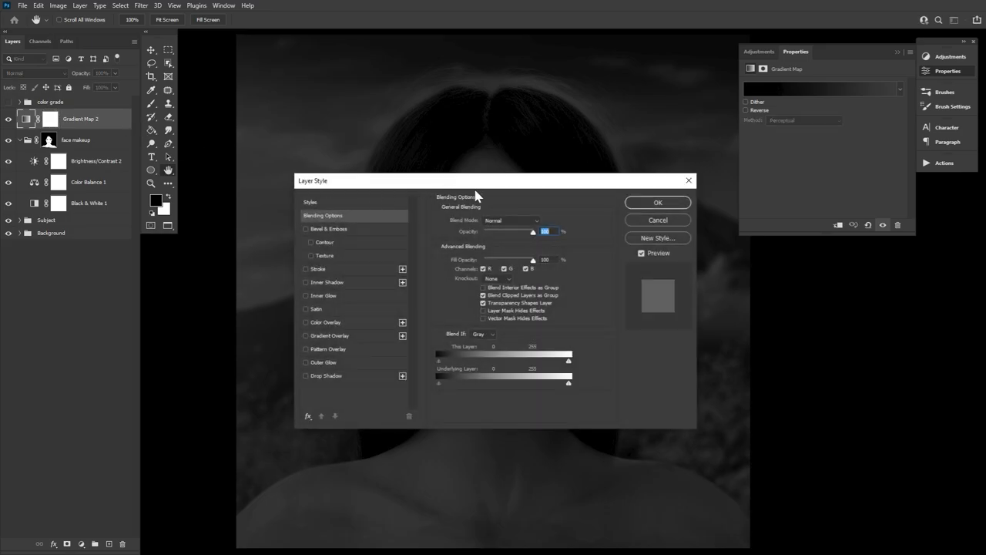
{"action": "left_click_drag", "start_coordinate": [476, 181], "coordinate": [279, 264]}
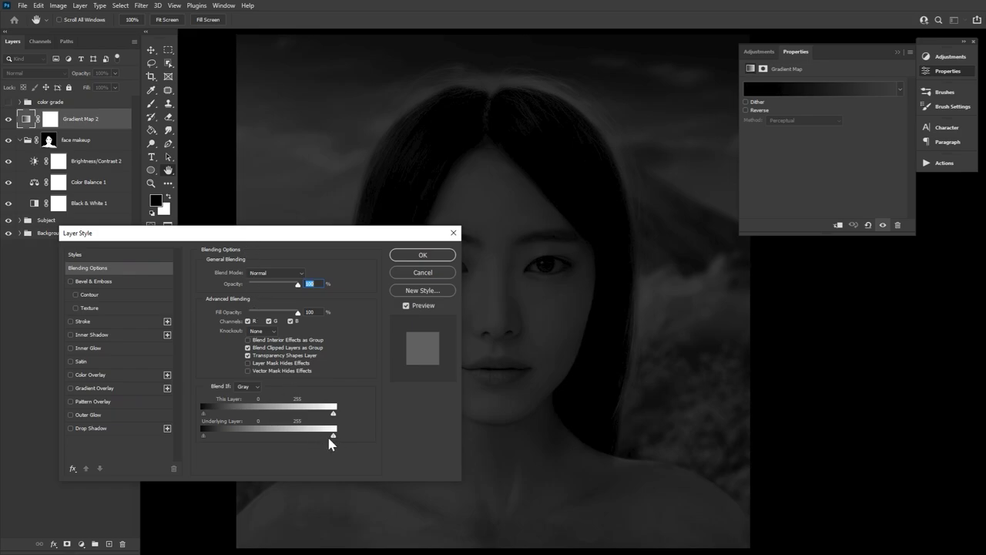
{"action": "left_click_drag", "start_coordinate": [329, 437], "coordinate": [275, 438]}
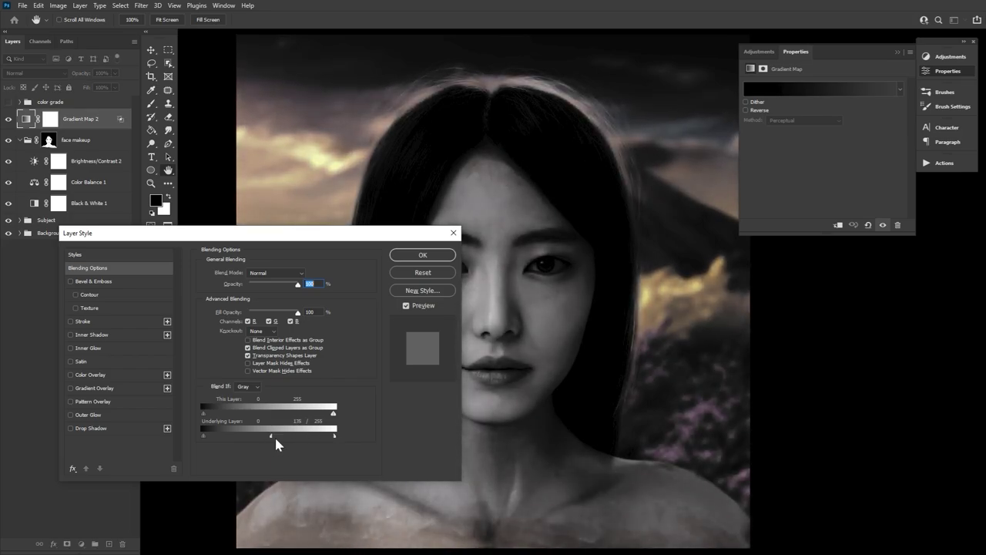
{"action": "left_click_drag", "start_coordinate": [333, 436], "coordinate": [319, 437]}
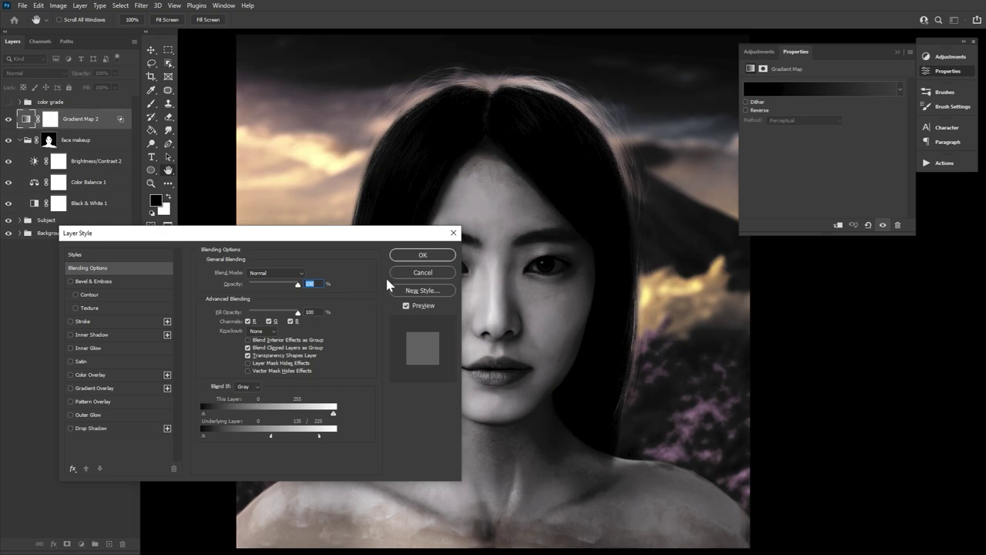
{"action": "left_click_drag", "start_coordinate": [388, 236], "coordinate": [335, 239]}
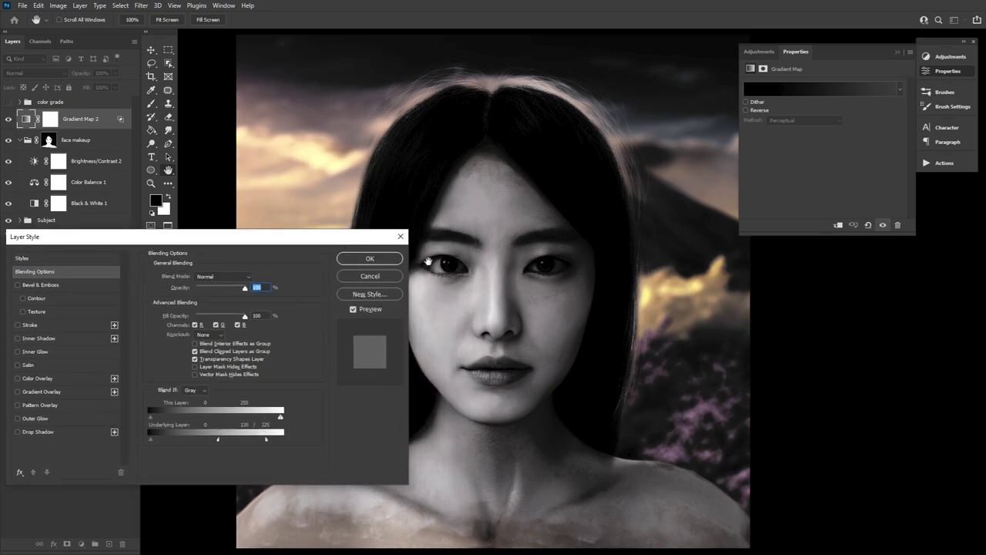
{"action": "left_click_drag", "start_coordinate": [570, 275], "coordinate": [567, 277]}
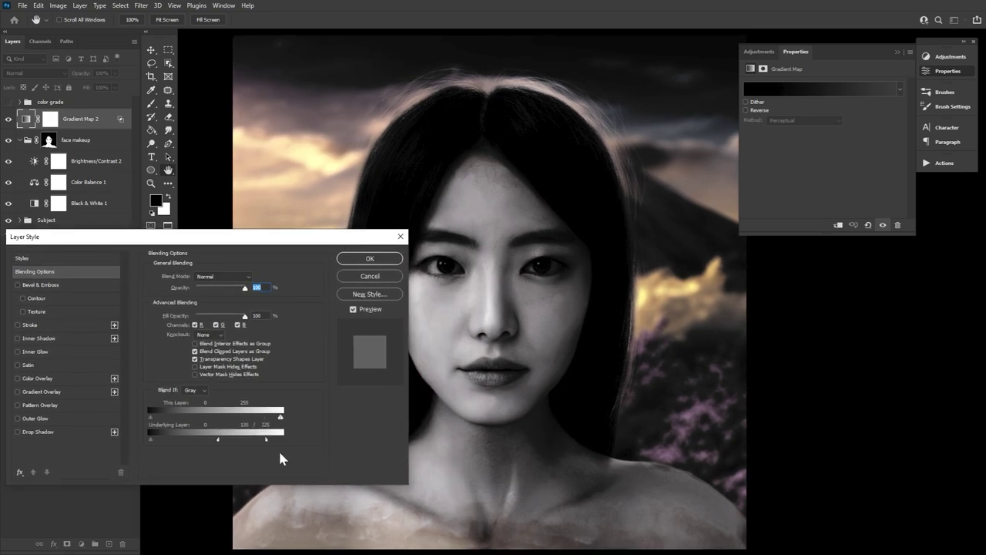
{"action": "left_click_drag", "start_coordinate": [269, 438], "coordinate": [223, 444]}
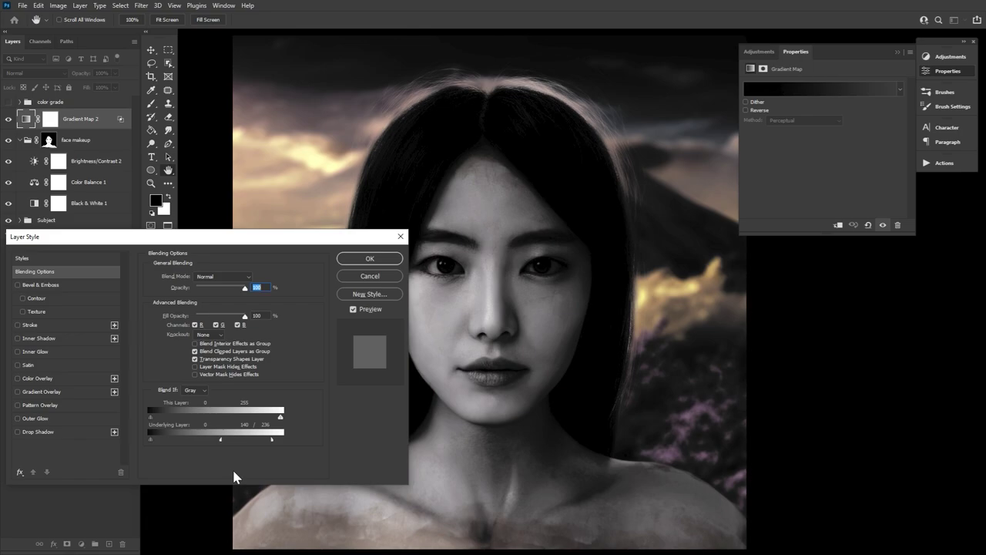
{"action": "left_click_drag", "start_coordinate": [221, 439], "coordinate": [271, 443]}
{"action": "left_click", "coordinate": [370, 259]}
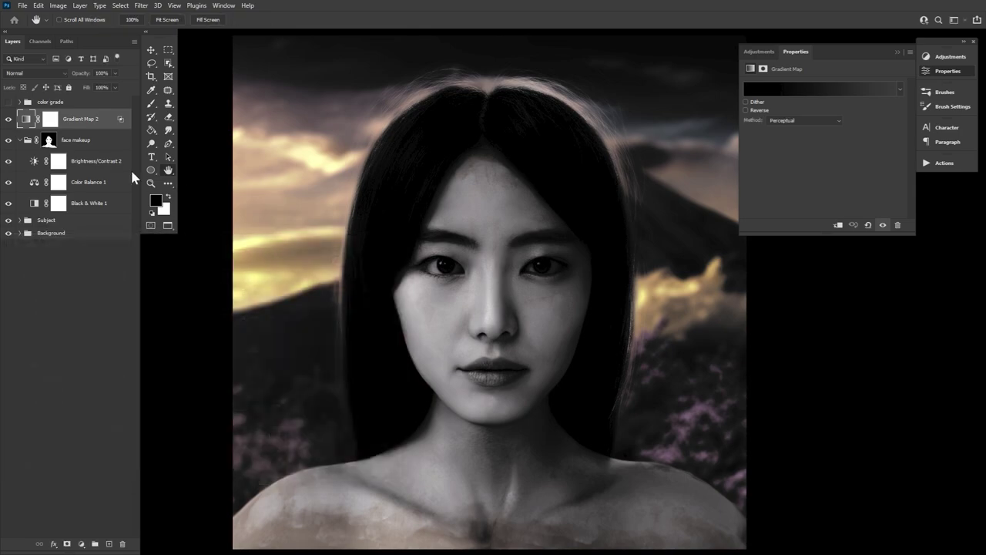
Step: Invert the Gradient Map's layer mask to black and zoom in on the subject's eye
{"action": "left_click", "coordinate": [49, 120]}
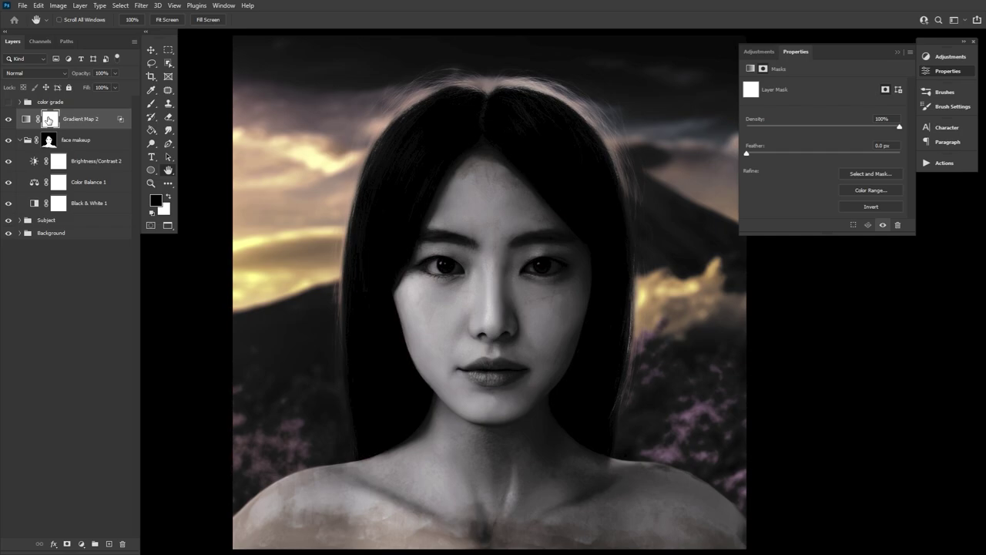
{"action": "key", "text": "ctrl+i"}
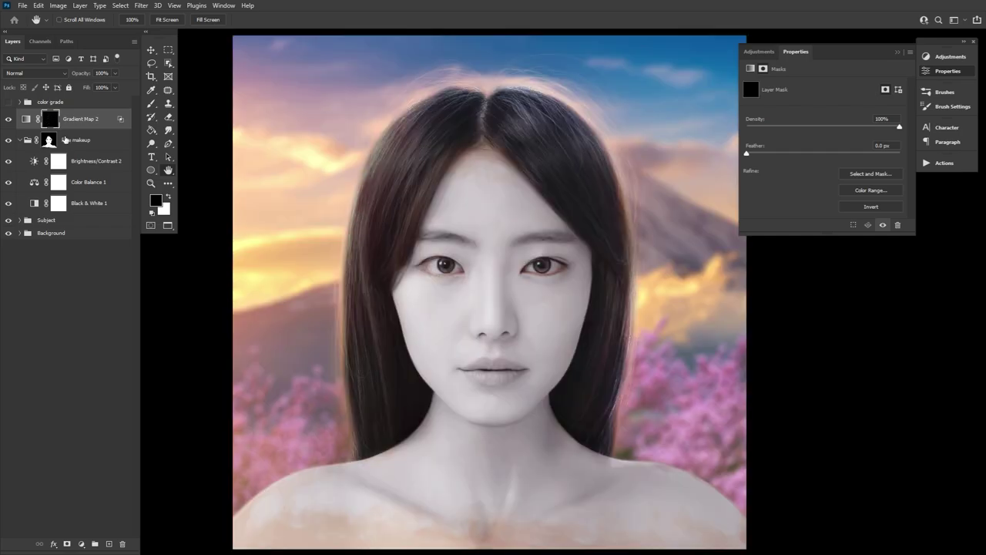
{"action": "left_click", "coordinate": [151, 183]}
{"action": "left_click_drag", "start_coordinate": [555, 265], "coordinate": [555, 265]}
Step: Choose a hard round brush tip for the Brush tool and open its detailed brush settings
{"action": "left_click", "coordinate": [151, 102]}
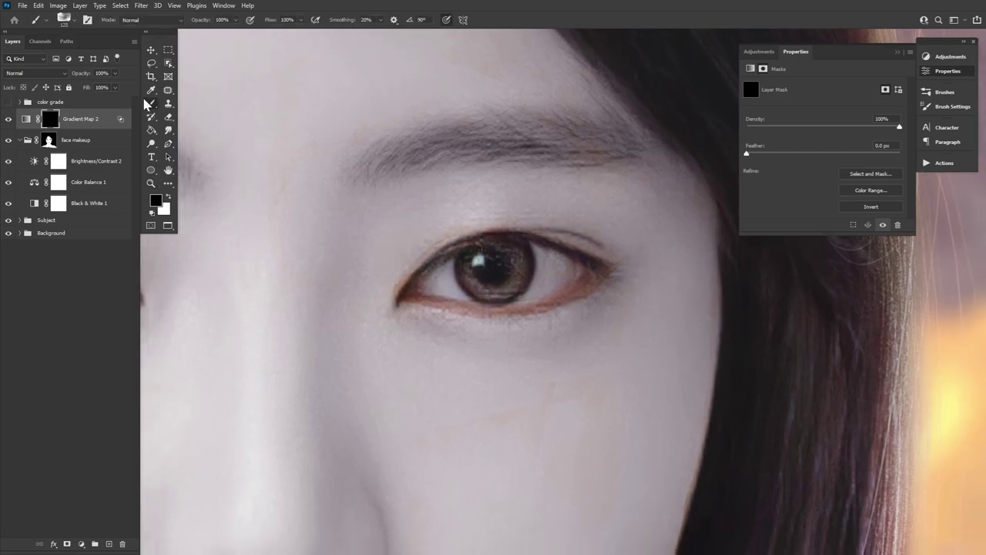
{"action": "left_click", "coordinate": [66, 20]}
{"action": "double_click", "coordinate": [171, 160]}
{"action": "left_click", "coordinate": [950, 93]}
{"action": "left_click", "coordinate": [952, 94]}
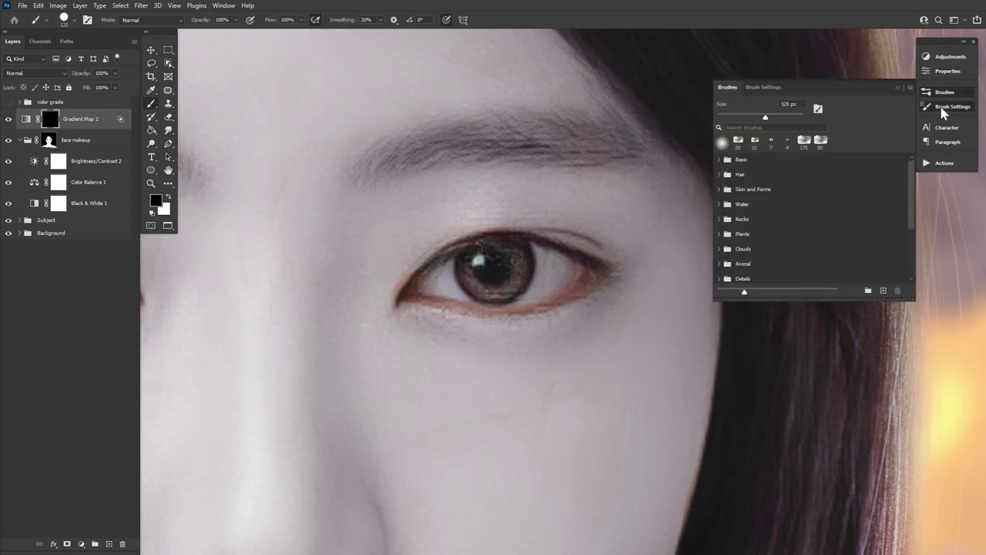
{"action": "left_click", "coordinate": [942, 110]}
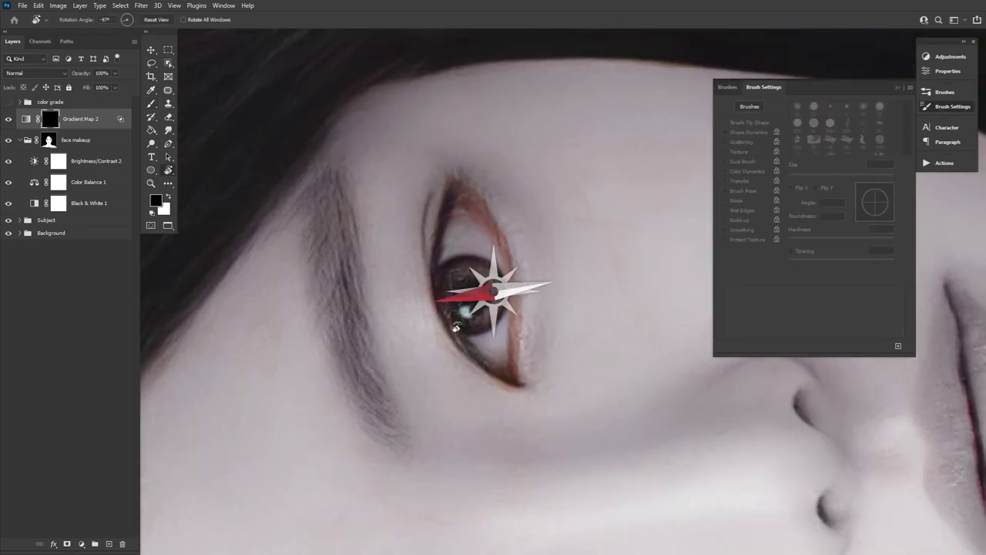
Step: Paint dark eyeliner along the upper eyelid with white on the Gradient Map mask and readjust the layer's underlying-highlight Blend If range
{"action": "key", "text": "x"}
{"action": "key", "text": "ctrl+z"}
{"action": "left_click_drag", "start_coordinate": [475, 164], "coordinate": [437, 262]}
{"action": "mouse_move", "coordinate": [462, 199]}
{"action": "left_mouse_down"}
{"action": "mouse_move", "coordinate": [427, 290]}
{"action": "mouse_move", "coordinate": [476, 174]}
{"action": "mouse_move", "coordinate": [458, 240]}
{"action": "mouse_move", "coordinate": [434, 282]}
{"action": "left_mouse_up"}
{"action": "key", "text": "ctrl+z"}
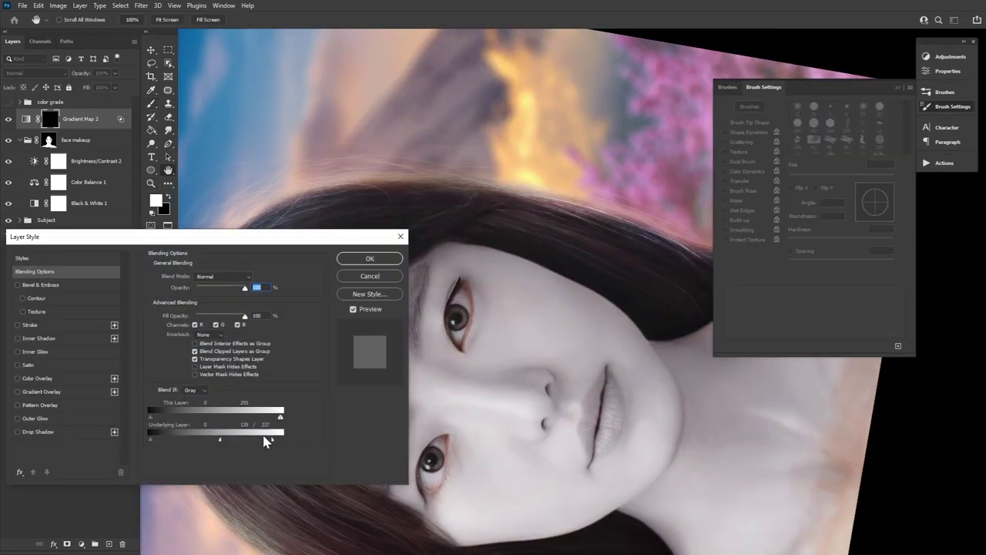
{"action": "left_click_drag", "start_coordinate": [260, 439], "coordinate": [193, 439]}
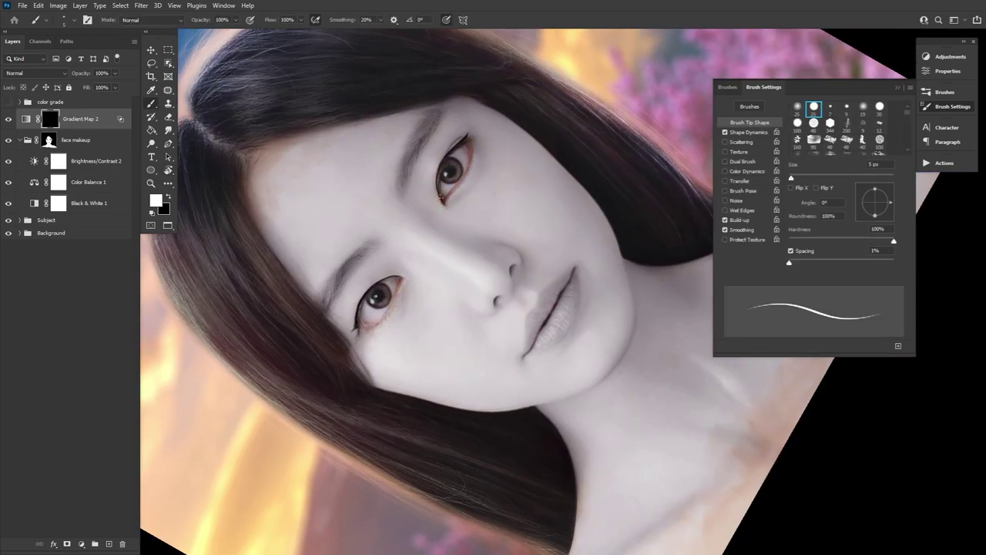
Step: Refine the eyeliner on both eyes on the mask with a 5 to 6 px brush, alternating white and black
{"action": "key", "text": "x"}
{"action": "key", "text": "x"}
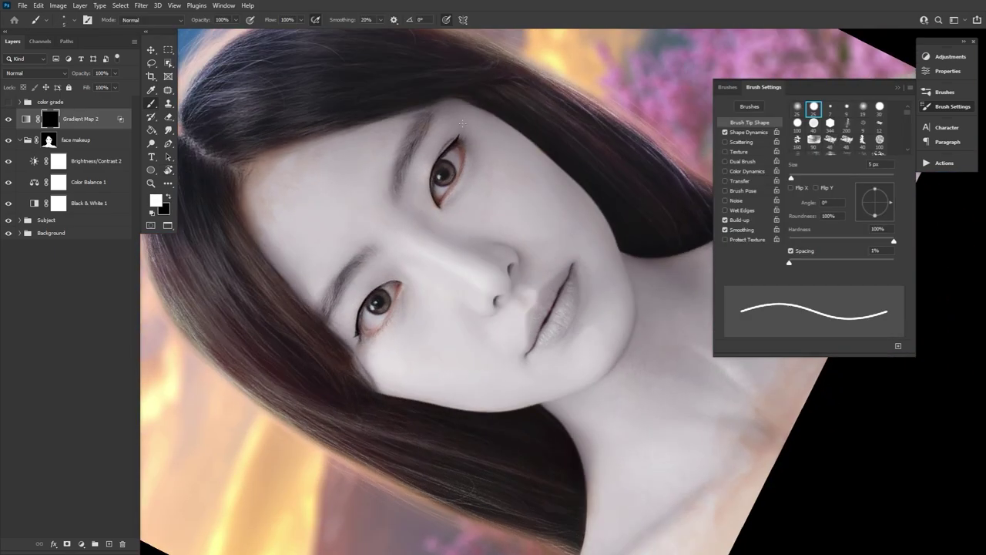
{"action": "key", "text": "x"}
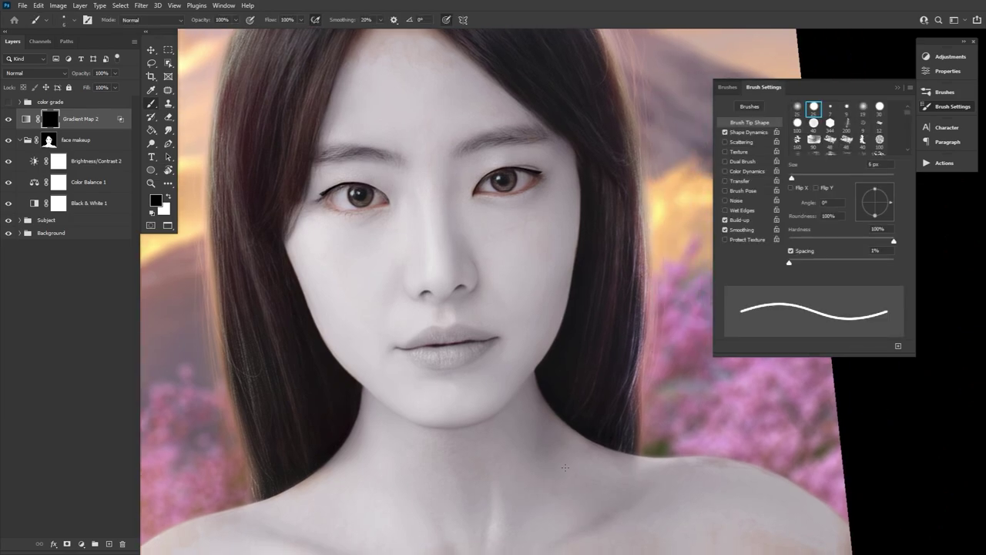
{"action": "key", "text": "x"}
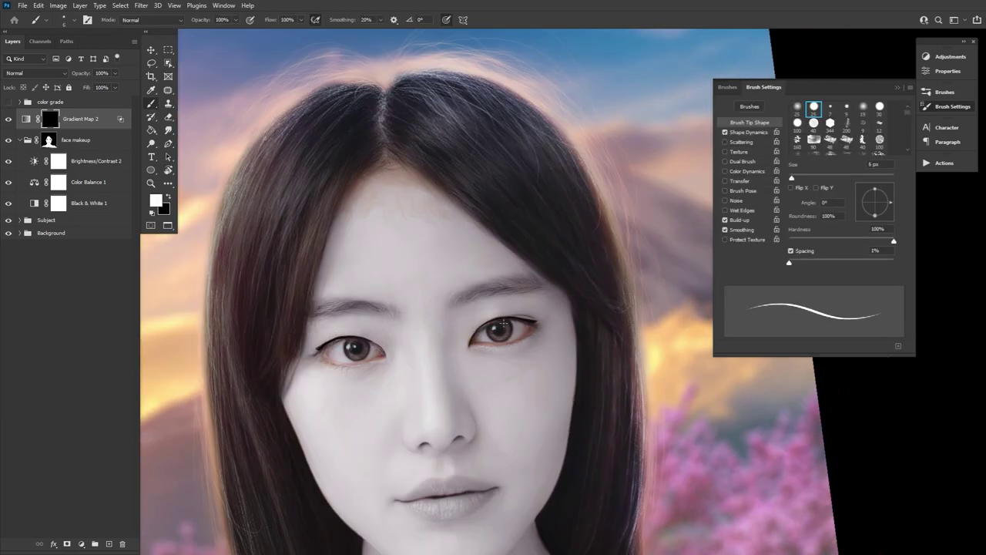
{"action": "key", "text": "x"}
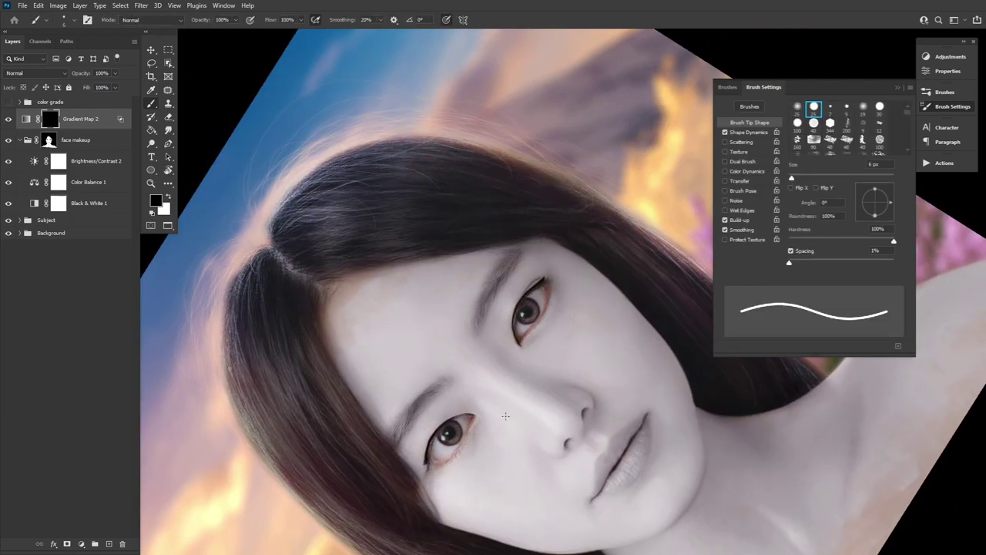
{"action": "key", "text": "x"}
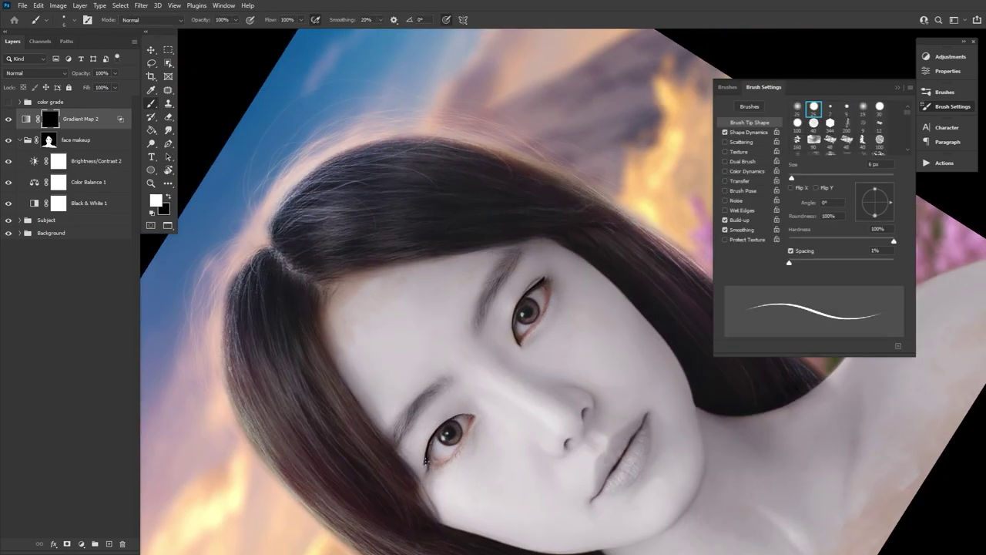
{"action": "key", "text": "x"}
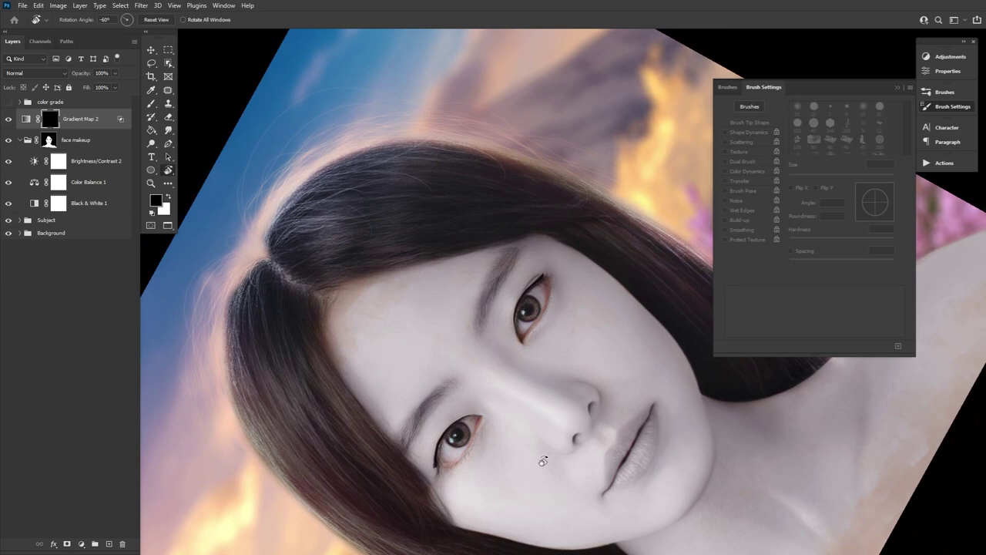
Step: Darken both eyebrows on the Gradient Map 2 mask with white, using a 40 px hard brush at 2% flow
{"action": "key", "text": "bracketright"}
{"action": "key", "text": "bracketright"}
{"action": "key", "text": "bracketright"}
{"action": "key", "text": "bracketright"}
{"action": "key", "text": "bracketright"}
{"action": "key", "text": "bracketright"}
{"action": "key", "text": "bracketright"}
{"action": "key", "text": "x"}
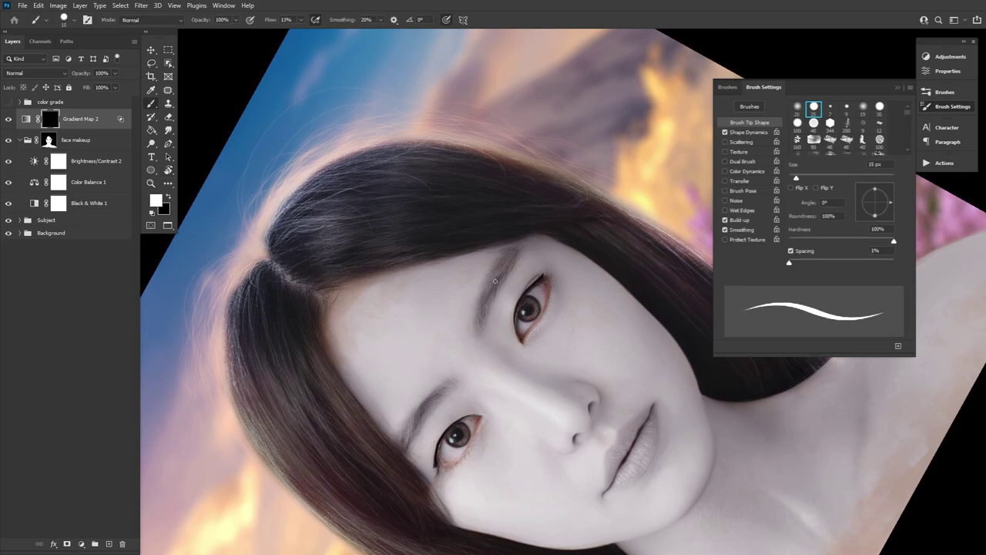
{"action": "left_click_drag", "start_coordinate": [487, 294], "coordinate": [479, 321]}
{"action": "left_click_drag", "start_coordinate": [276, 20], "coordinate": [270, 20]}
{"action": "left_click_drag", "start_coordinate": [501, 270], "coordinate": [483, 317]}
{"action": "mouse_move", "coordinate": [445, 393]}
{"action": "left_mouse_down"}
{"action": "mouse_move", "coordinate": [410, 431]}
{"action": "mouse_move", "coordinate": [458, 385]}
{"action": "left_mouse_up"}
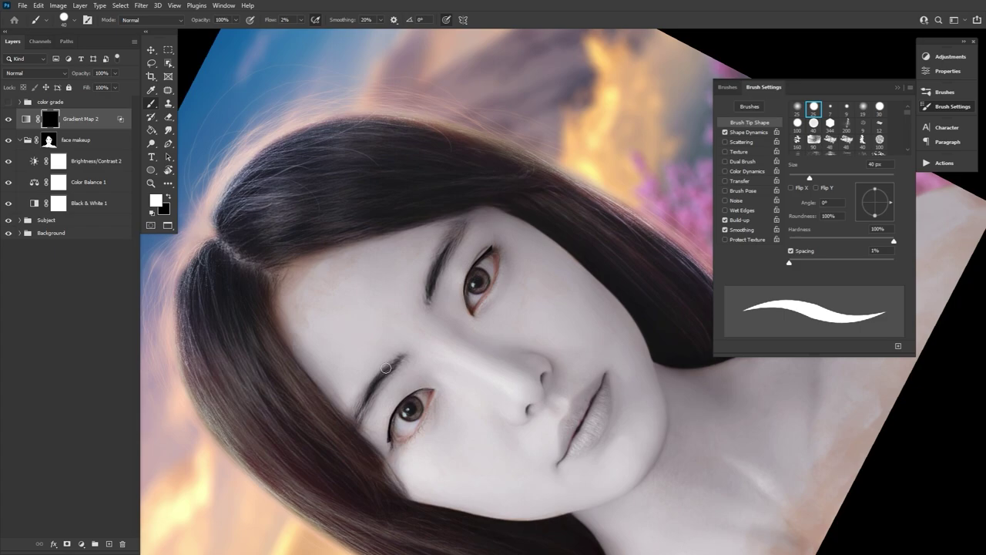
Step: Touch up the eyebrows on the mask with a 90 px brush, switching between white and black, and close the brush settings
{"action": "key", "text": "bracketright"}
{"action": "key", "text": "bracketright"}
{"action": "key", "text": "bracketright"}
{"action": "key", "text": "bracketright"}
{"action": "key", "text": "bracketright"}
{"action": "key", "text": "bracketright"}
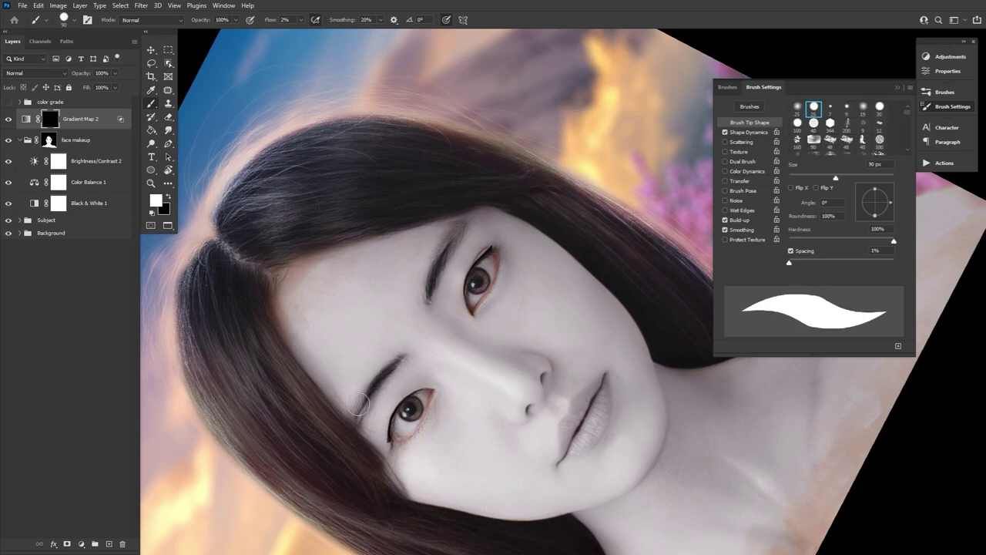
{"action": "key", "text": "x"}
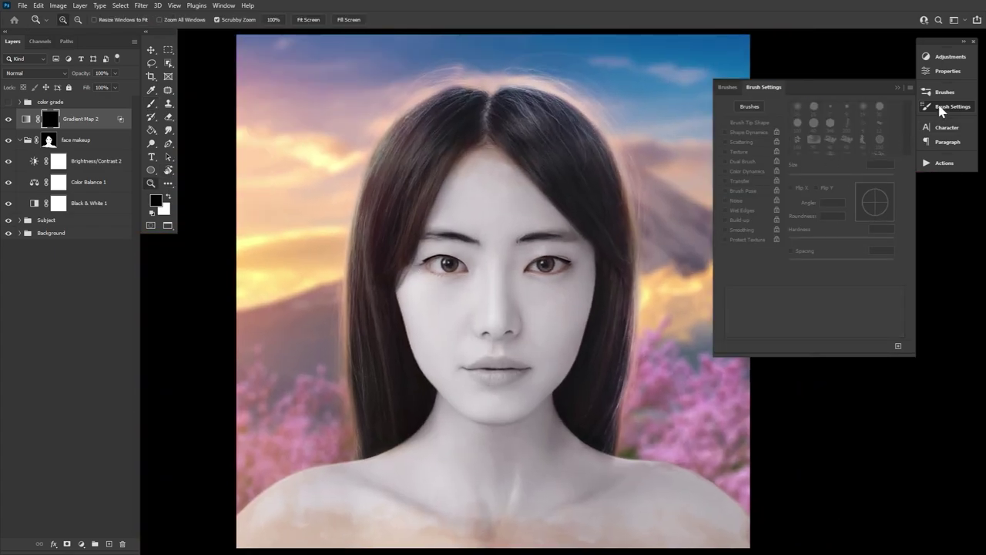
{"action": "left_click", "coordinate": [941, 107]}
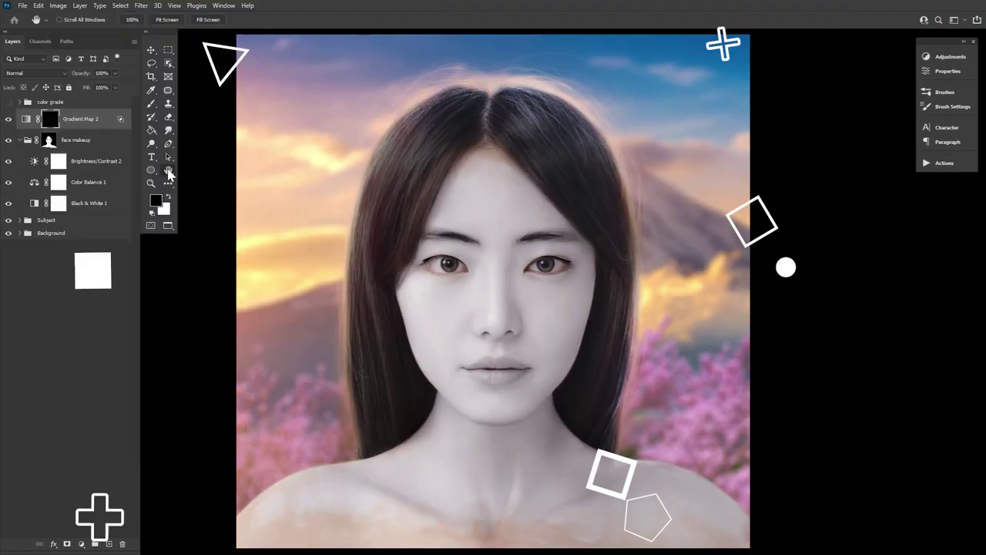
Step: Add a new Gradient Map adjustment layer above Gradient Map 2 and apply the black, dark red and pink gradient preset
{"action": "left_click", "coordinate": [944, 56]}
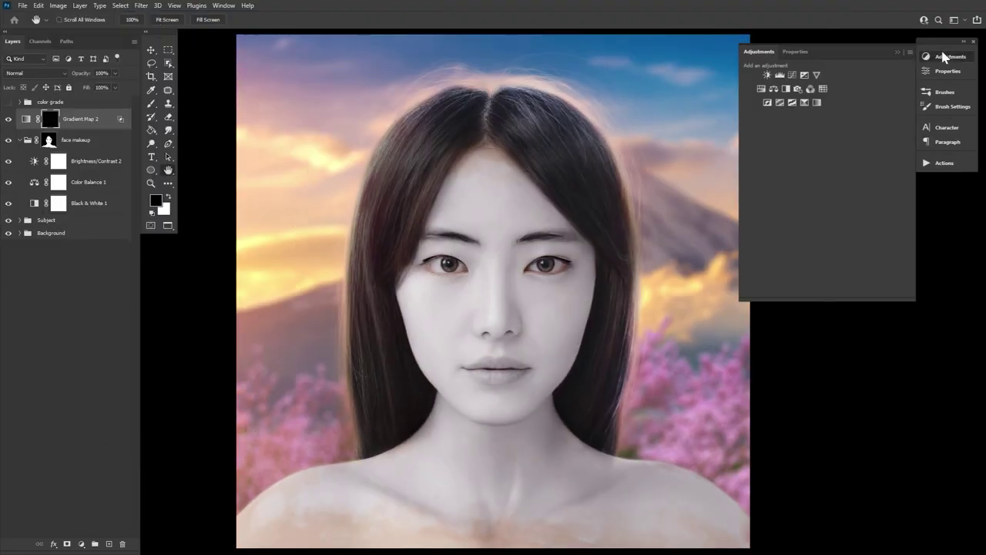
{"action": "left_click", "coordinate": [817, 102]}
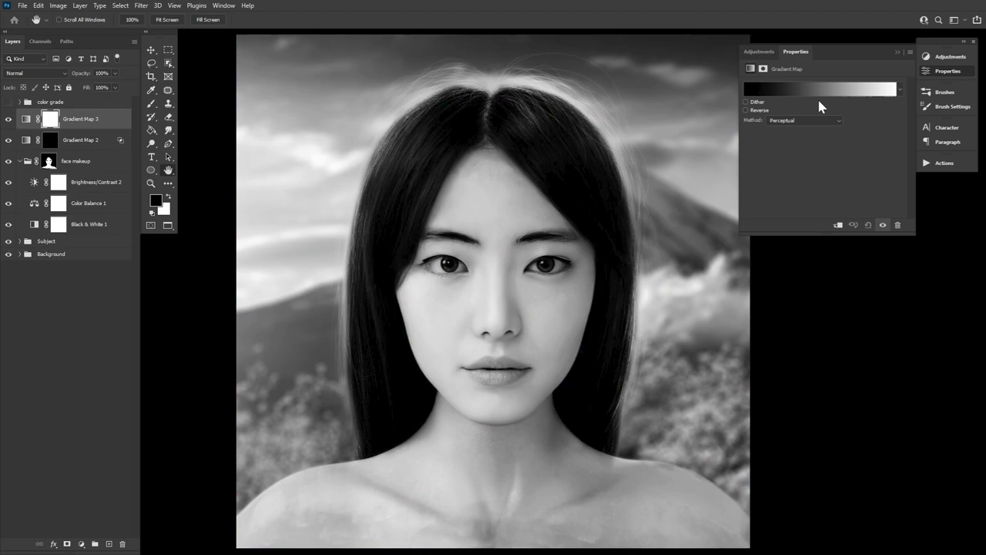
{"action": "left_click", "coordinate": [773, 94]}
{"action": "left_click_drag", "start_coordinate": [325, 152], "coordinate": [329, 229]}
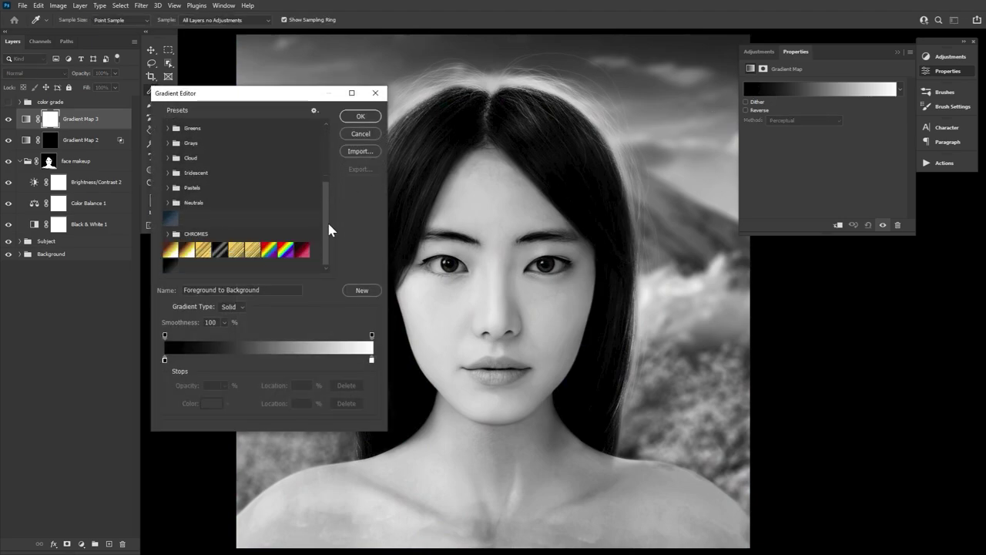
{"action": "left_click", "coordinate": [302, 251]}
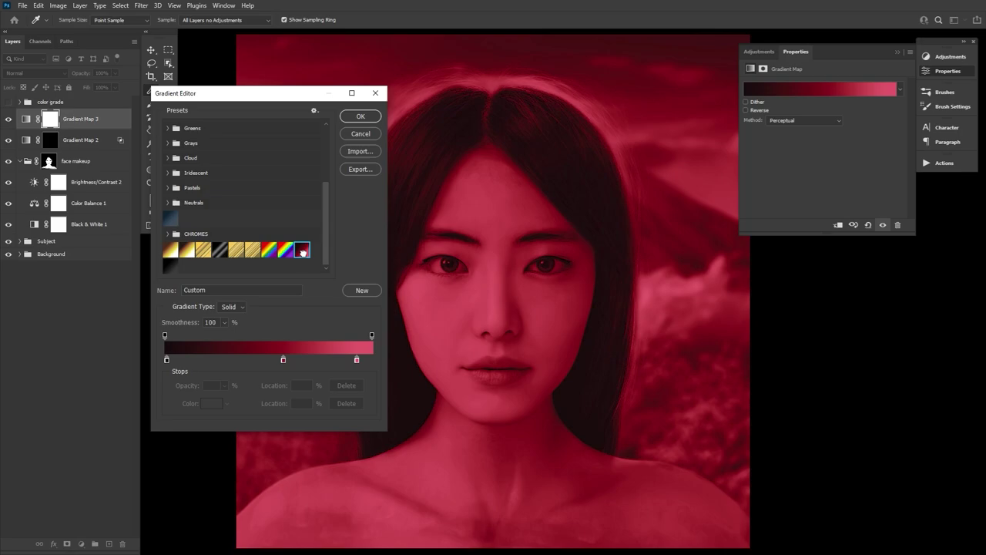
Step: Check the colours of the gradient's pink and dark red stops, keep them and accept the gradient
{"action": "double_click", "coordinate": [357, 360]}
{"action": "left_click", "coordinate": [402, 361]}
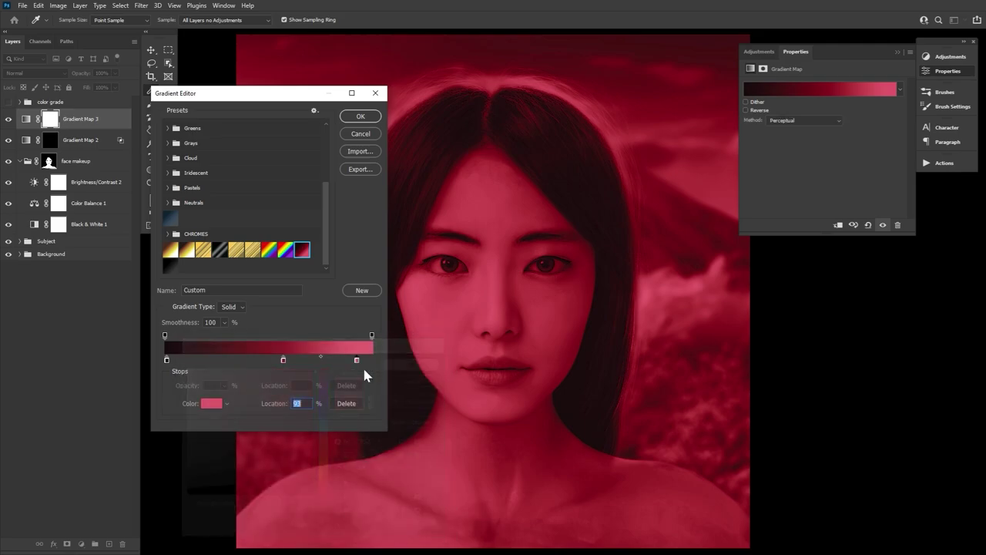
{"action": "double_click", "coordinate": [283, 360]}
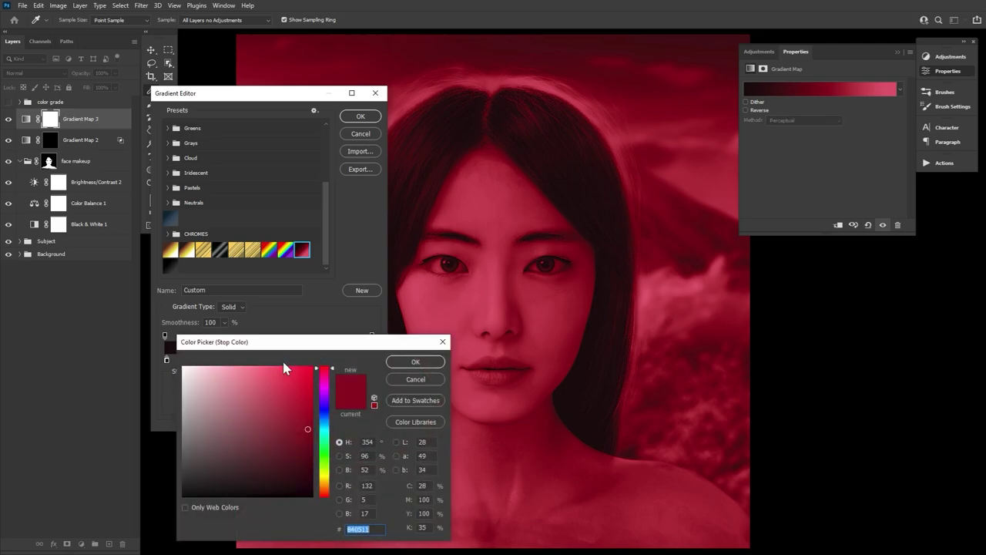
{"action": "left_click", "coordinate": [404, 362]}
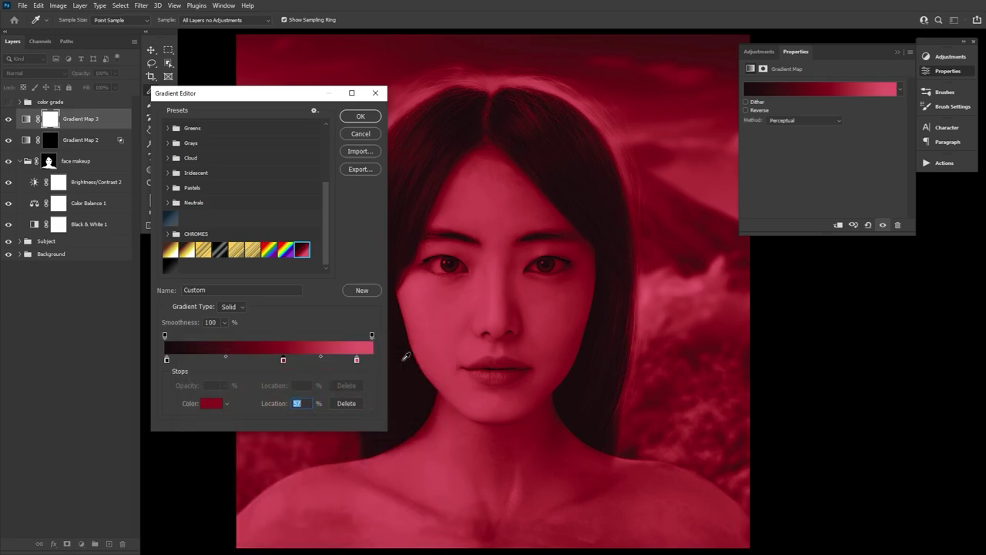
{"action": "left_click", "coordinate": [366, 117]}
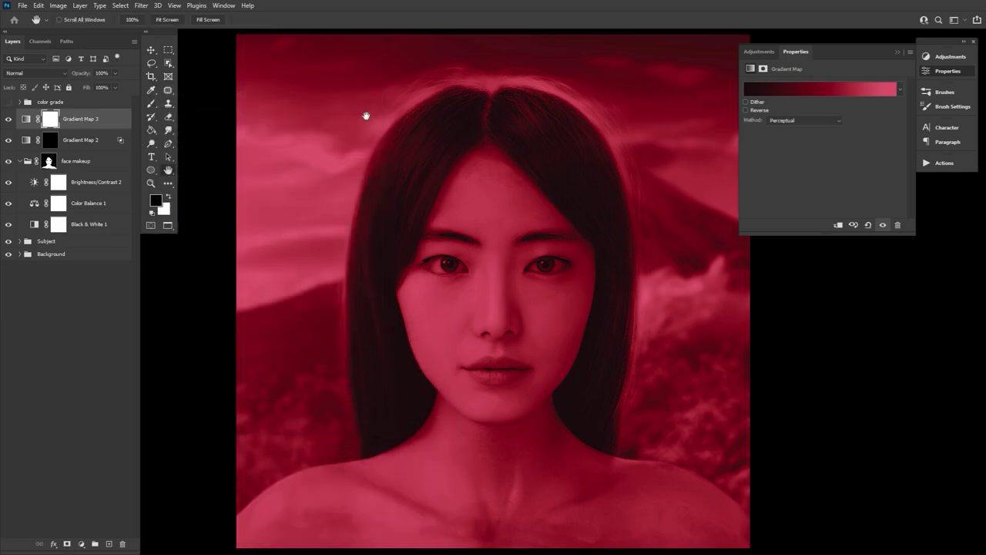
Step: Invert the Gradient Map 3 layer mask to black and zoom in on the lips
{"action": "left_click", "coordinate": [51, 120]}
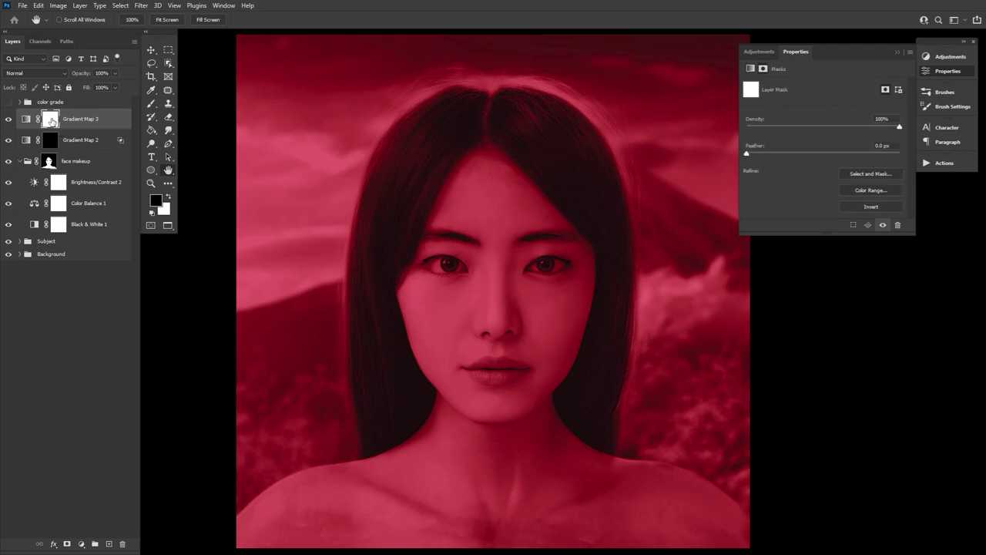
{"action": "key", "text": "ctrl+i"}
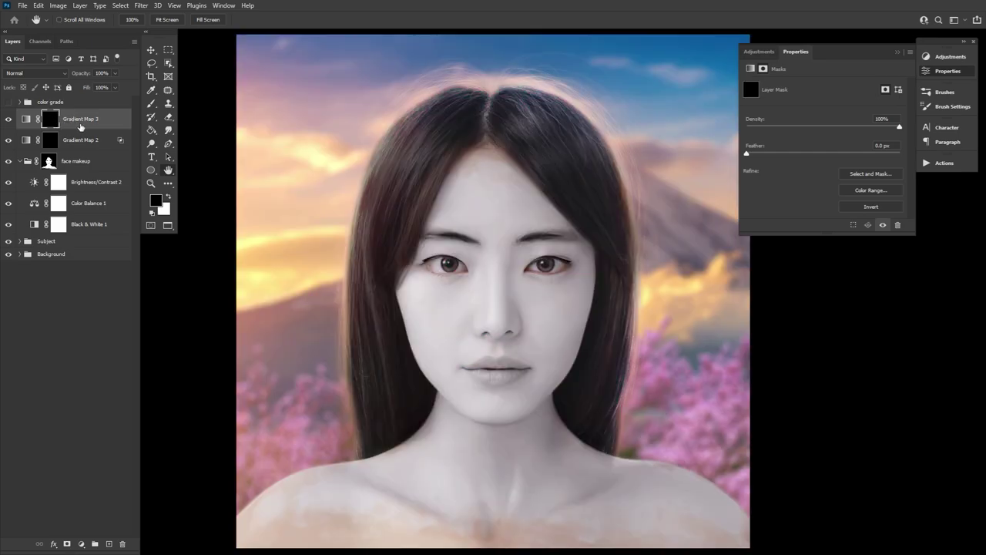
{"action": "left_click", "coordinate": [152, 104]}
{"action": "left_click", "coordinate": [151, 184]}
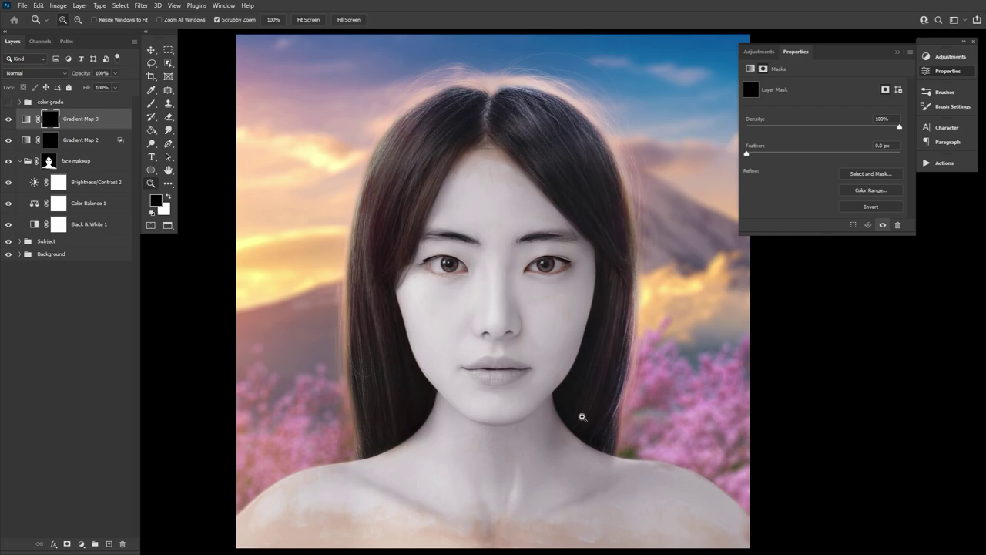
{"action": "left_click_drag", "start_coordinate": [503, 380], "coordinate": [544, 382]}
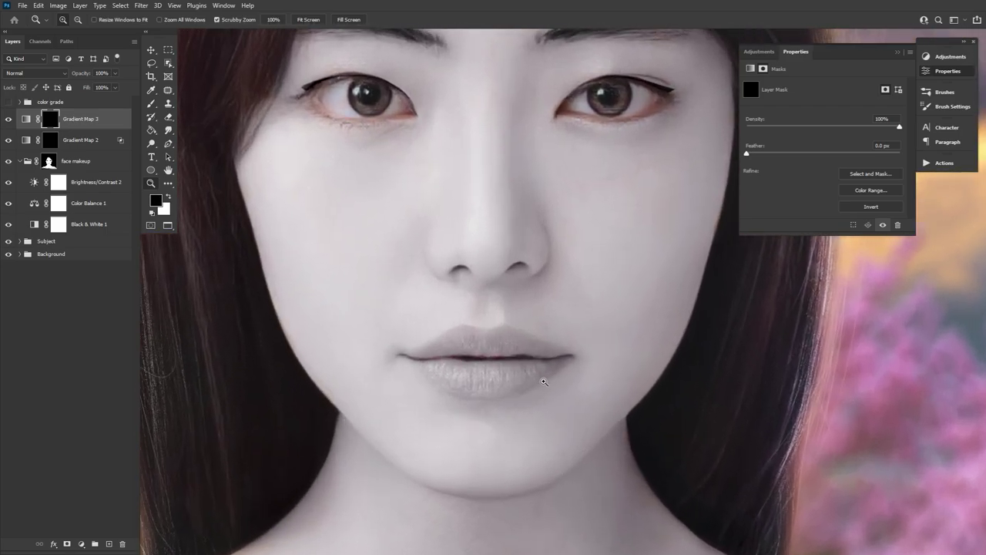
{"action": "left_click", "coordinate": [944, 71]}
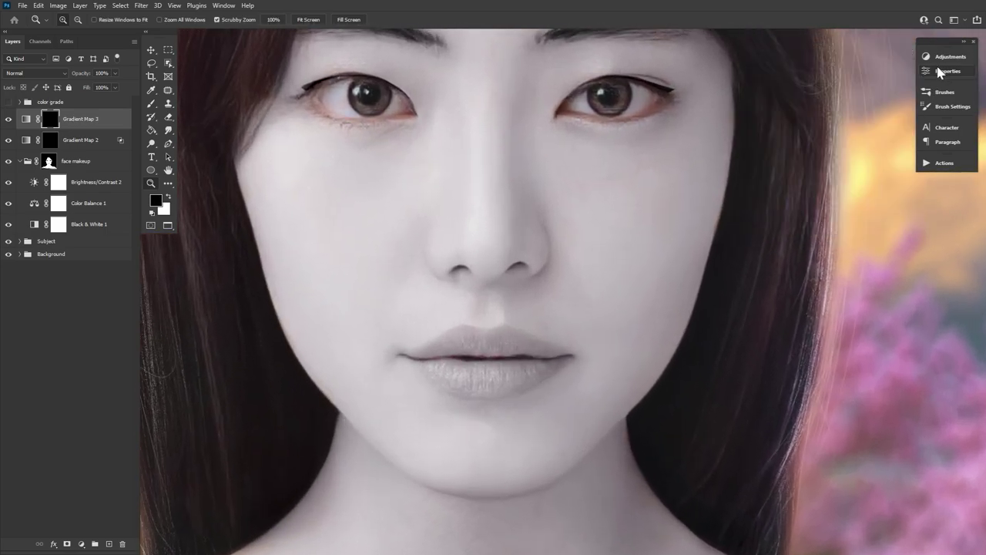
Step: Paint red lipstick on the Gradient Map 3 mask with a white hard brush of 10 to 20 px and 53% smoothing
{"action": "left_click", "coordinate": [152, 105]}
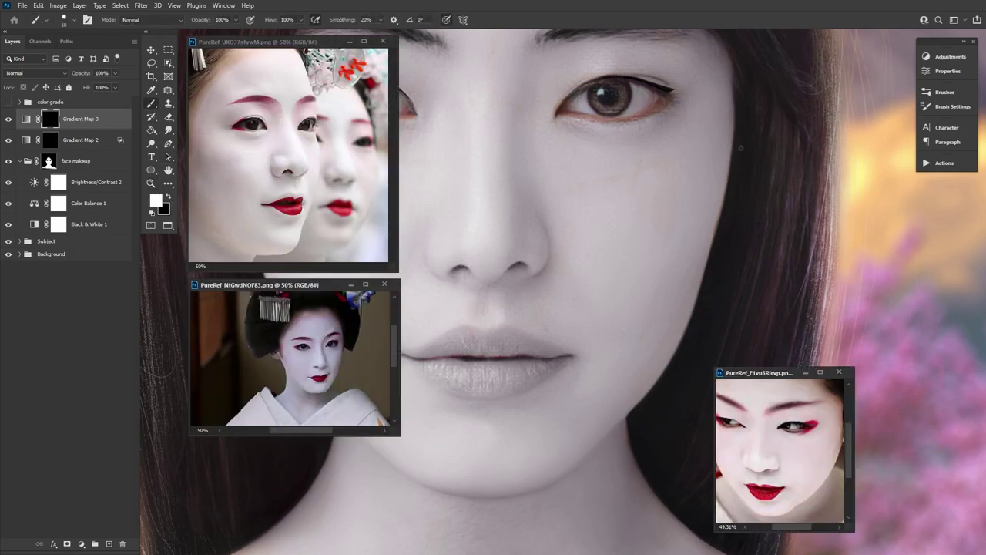
{"action": "left_click", "coordinate": [956, 107]}
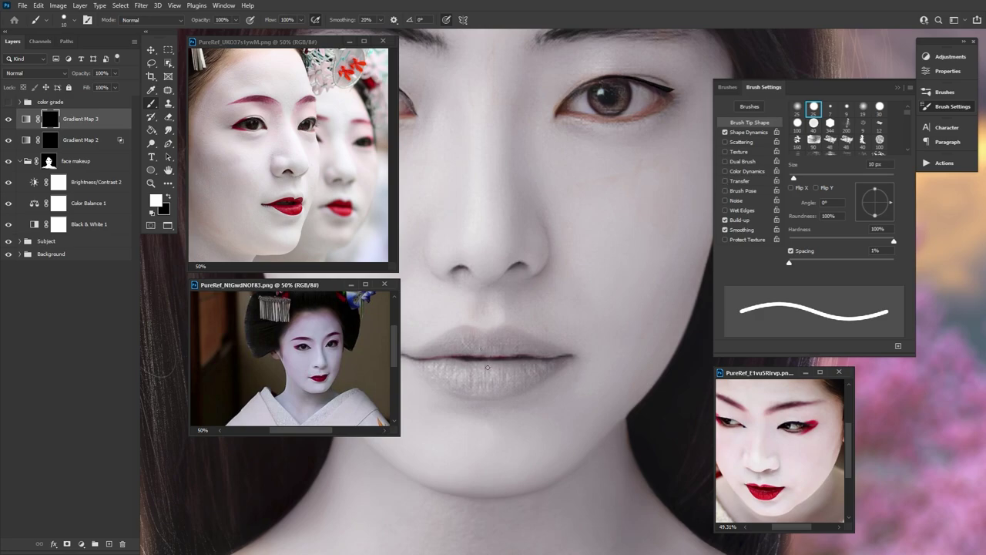
{"action": "key", "text": "r"}
{"action": "mouse_move", "coordinate": [497, 413]}
{"action": "left_mouse_down"}
{"action": "mouse_move", "coordinate": [661, 379]}
{"action": "mouse_move", "coordinate": [590, 465]}
{"action": "left_mouse_up"}
{"action": "key", "text": "b"}
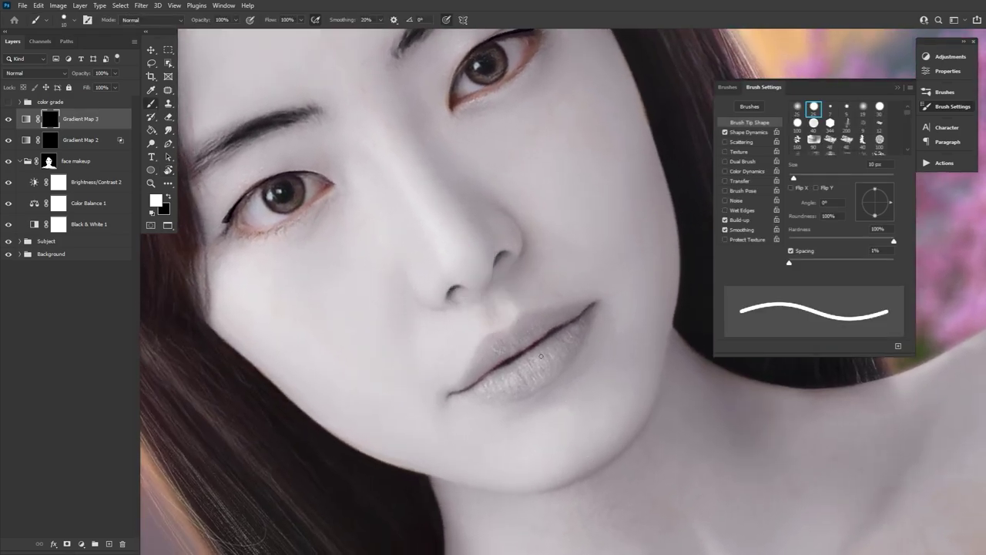
{"action": "left_click_drag", "start_coordinate": [351, 23], "coordinate": [367, 21]}
{"action": "mouse_move", "coordinate": [567, 326]}
{"action": "left_mouse_down"}
{"action": "mouse_move", "coordinate": [499, 382]}
{"action": "mouse_move", "coordinate": [587, 309]}
{"action": "mouse_move", "coordinate": [502, 352]}
{"action": "left_mouse_up"}
{"action": "key", "text": "bracketright"}
{"action": "key", "text": "bracketright"}
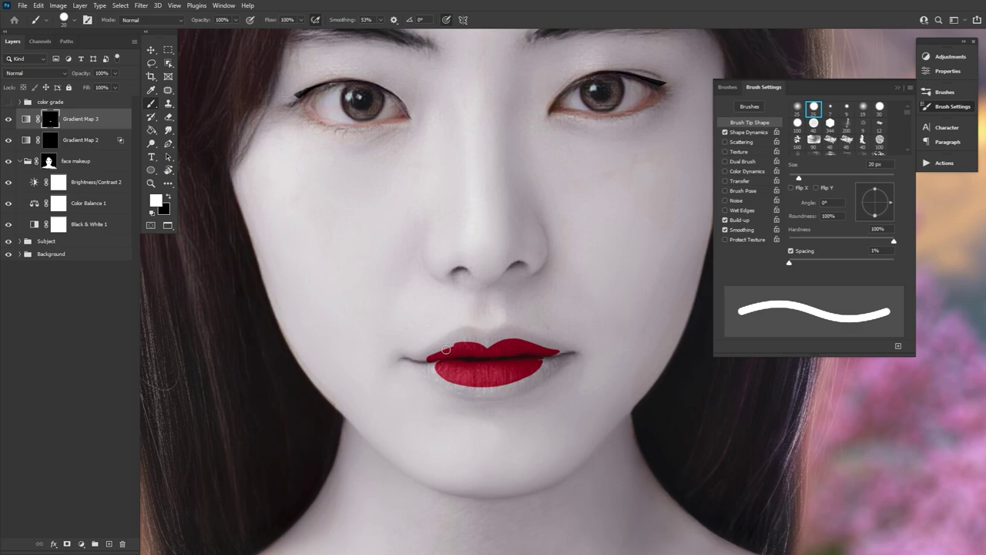
Step: Refine the lipstick's edges and corners on the mask with a 10 px brush, alternating black and white
{"action": "key", "text": "bracketleft"}
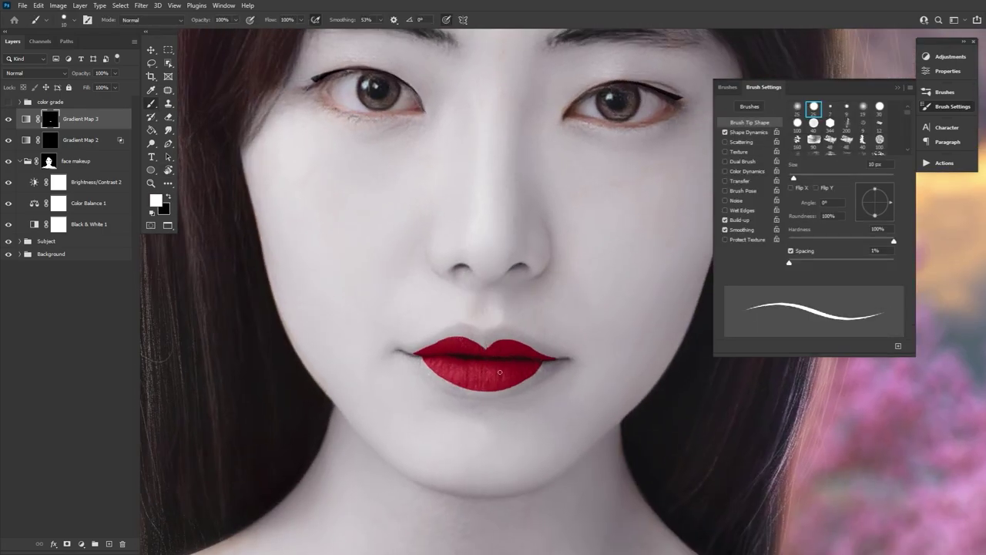
{"action": "key", "text": "x"}
{"action": "key", "text": "x"}
{"action": "key", "text": "x"}
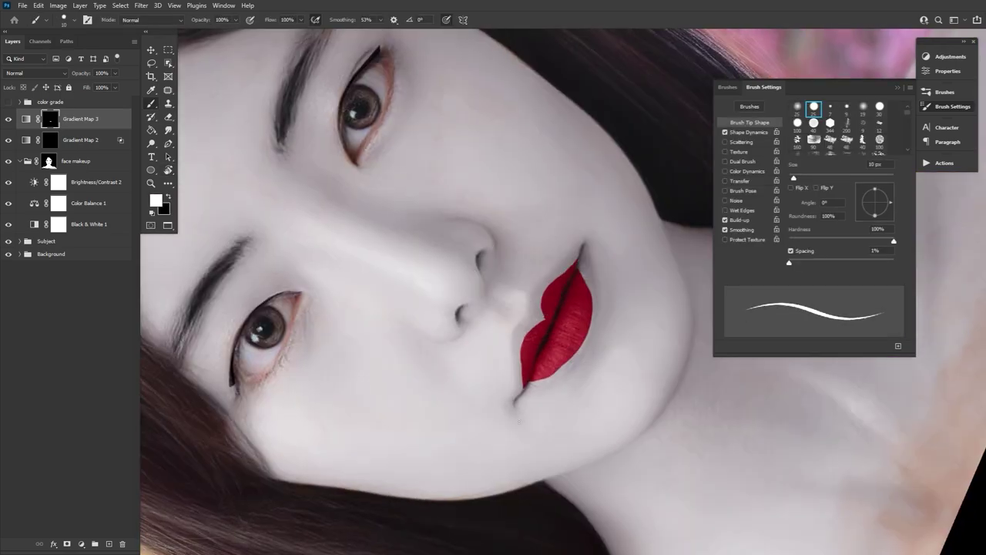
{"action": "key", "text": "x"}
{"action": "key", "text": "x"}
{"action": "left_click_drag", "start_coordinate": [558, 370], "coordinate": [577, 349]}
{"action": "key", "text": "r"}
{"action": "left_click_drag", "start_coordinate": [632, 281], "coordinate": [593, 475]}
{"action": "key", "text": "z"}
{"action": "left_click_drag", "start_coordinate": [364, 299], "coordinate": [196, 194]}
{"action": "key", "text": "Escape"}
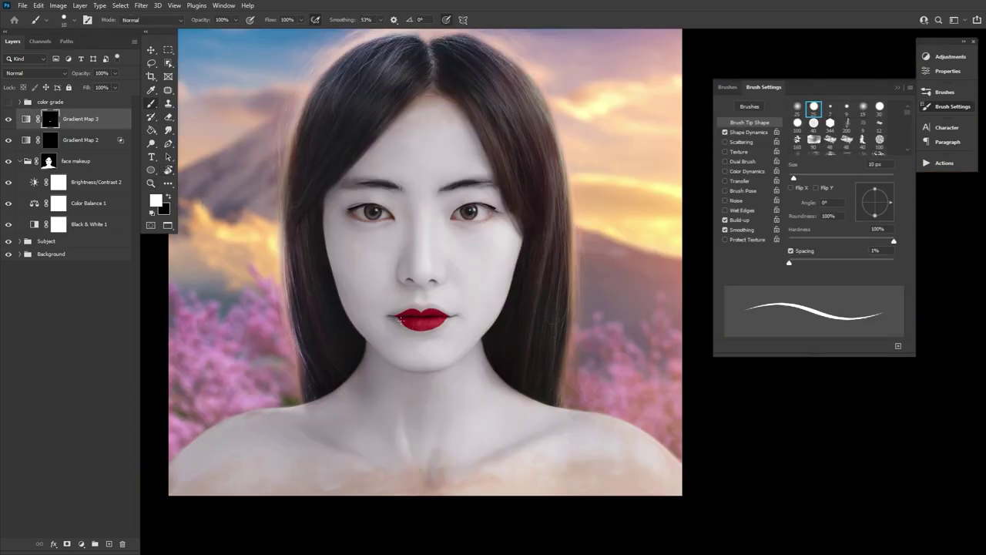
{"action": "key", "text": "x"}
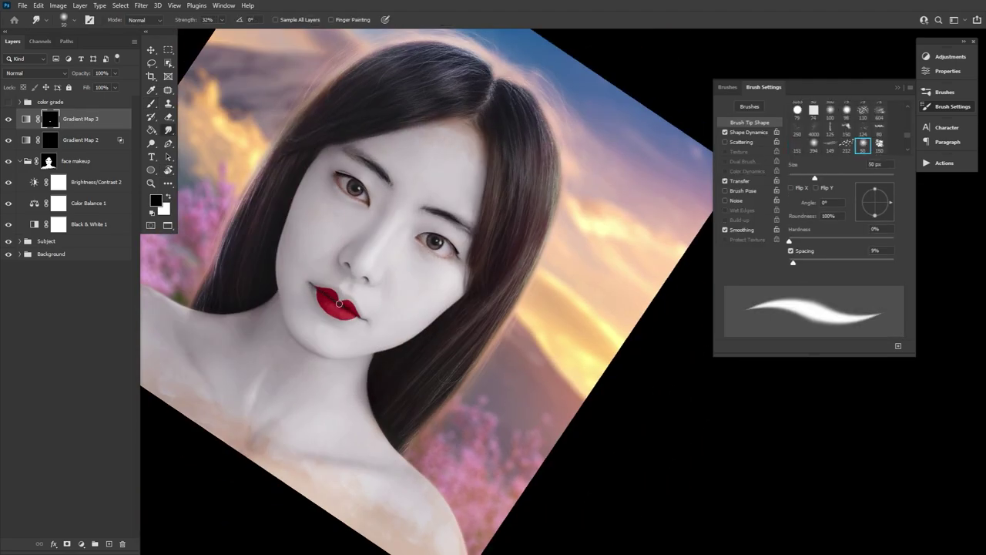
Step: Paint red winged eye makeup around the outer corners of both eyes on the Gradient Map 3 mask, then close the brush settings
{"action": "key", "text": "r"}
{"action": "left_click_drag", "start_coordinate": [313, 442], "coordinate": [427, 517]}
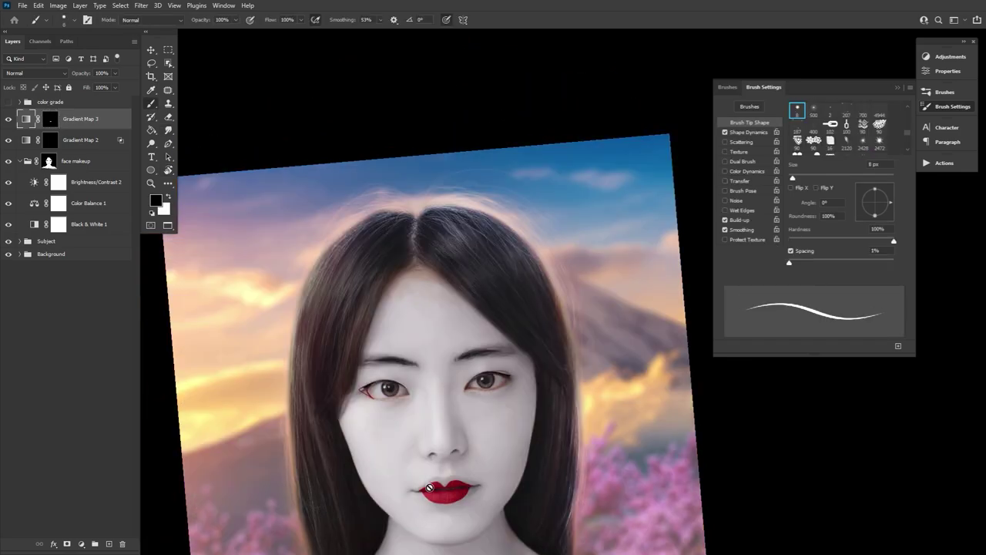
{"action": "key", "text": "x"}
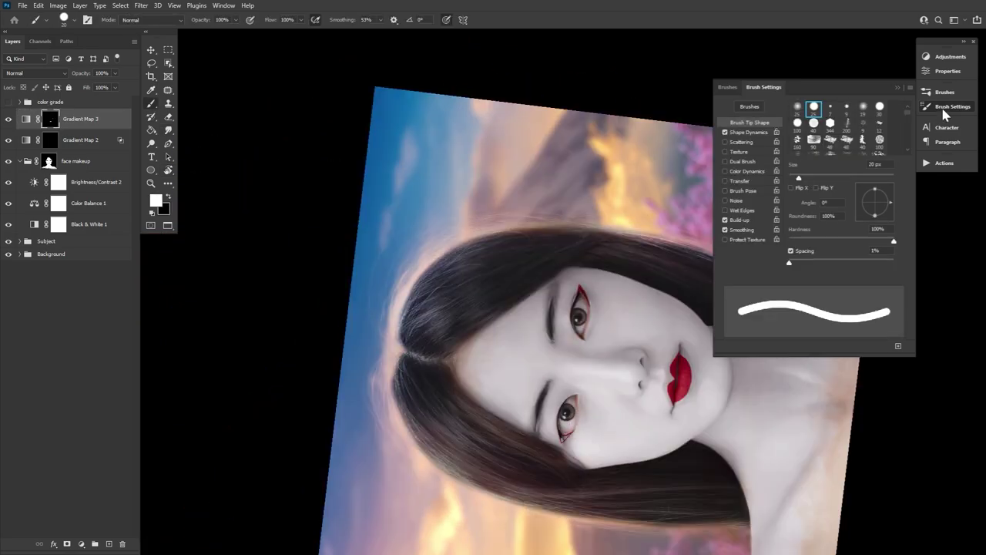
{"action": "key", "text": "F5"}
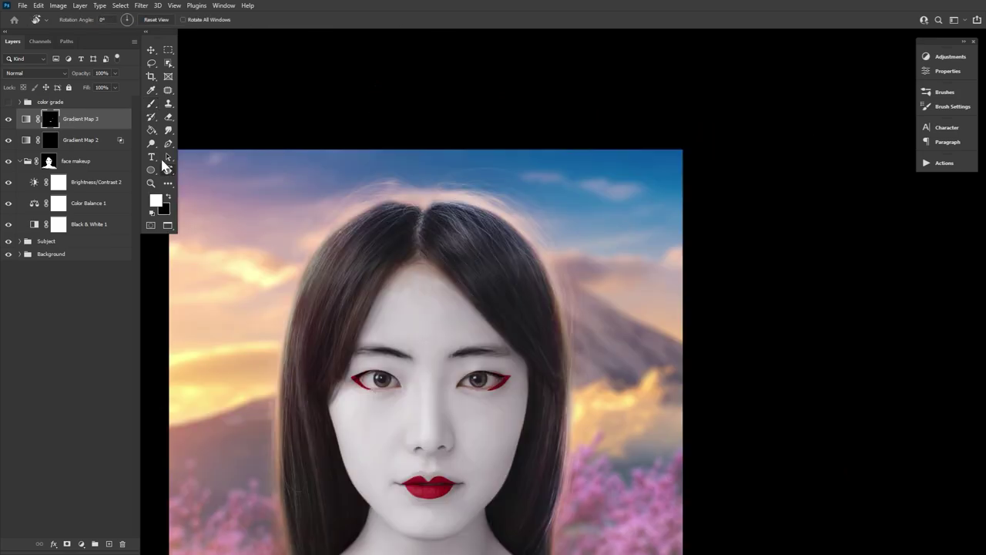
{"action": "key", "text": "x"}
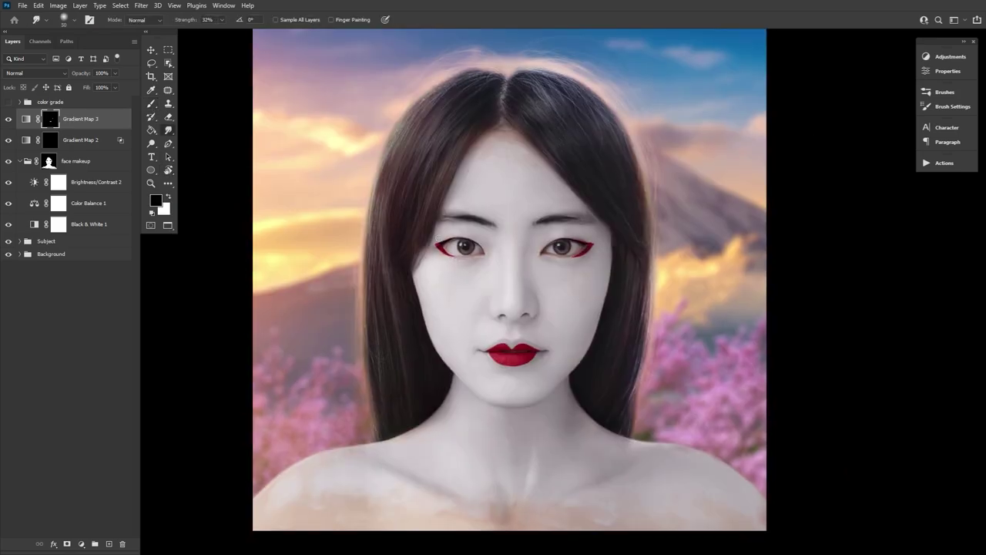
Step: Split and lower the underlying-highlight Blend If range of the Gradient Map 3 layer and apply it
{"action": "double_click", "coordinate": [108, 118]}
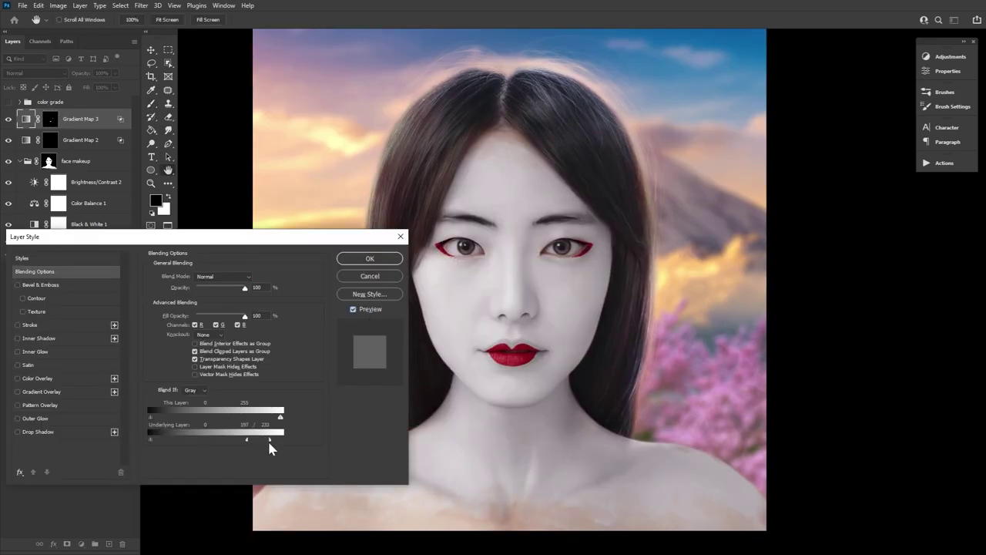
{"action": "key", "text": "Return"}
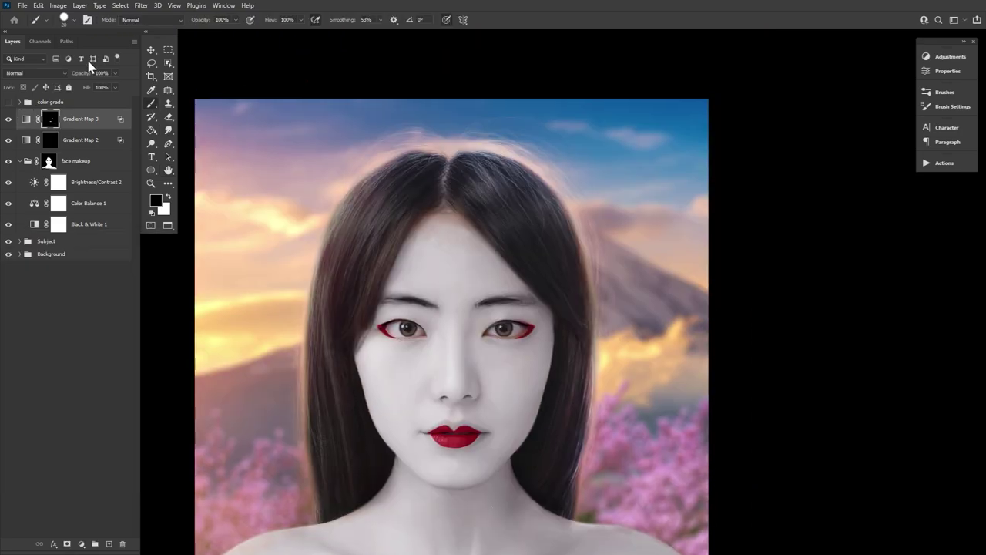
Step: Tint the eyebrow on the image's right side red on the Gradient Map 3 mask, using a soft white brush at 5% flow
{"action": "left_click", "coordinate": [74, 19]}
{"action": "key", "text": "x"}
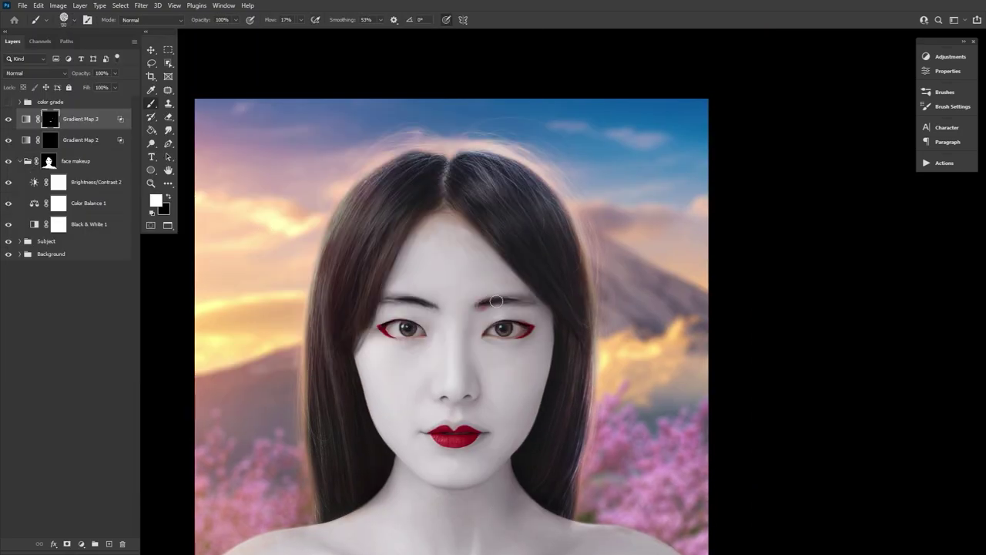
{"action": "key", "text": "shift+0"}
{"action": "key", "text": "shift+5"}
{"action": "left_click_drag", "start_coordinate": [486, 306], "coordinate": [524, 303]}
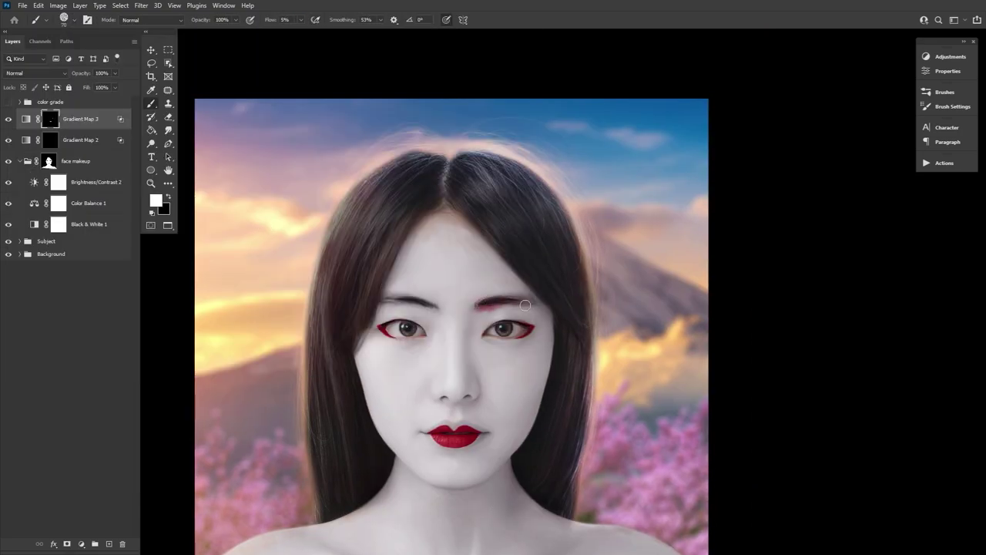